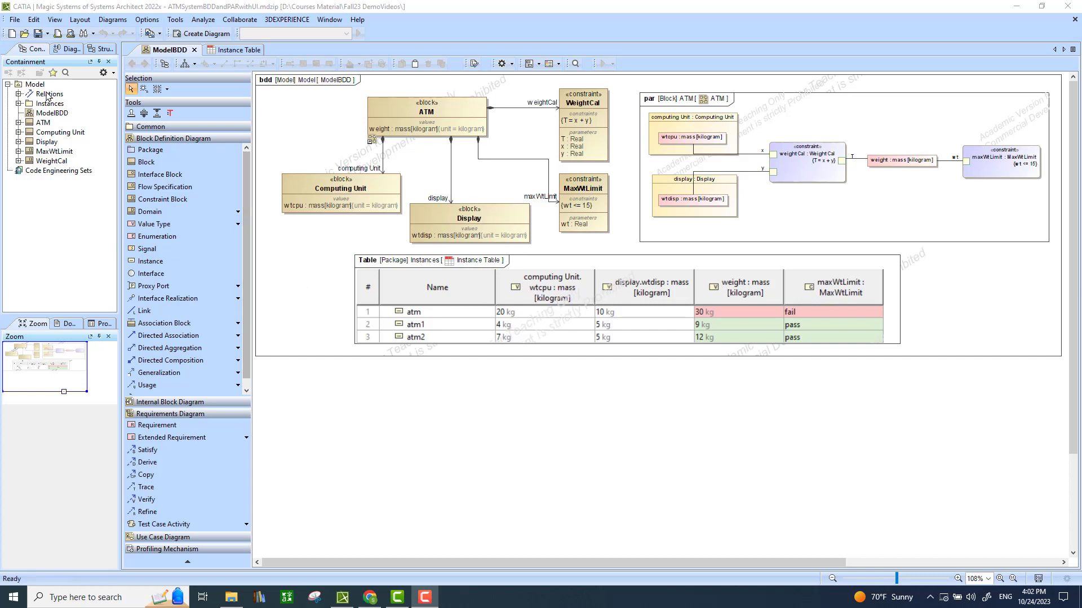
Step: Create a Simulation Configuration Diagram under the Model package
{"action": "left_click", "coordinate": [40, 85]}
{"action": "right_click", "coordinate": [41, 85]}
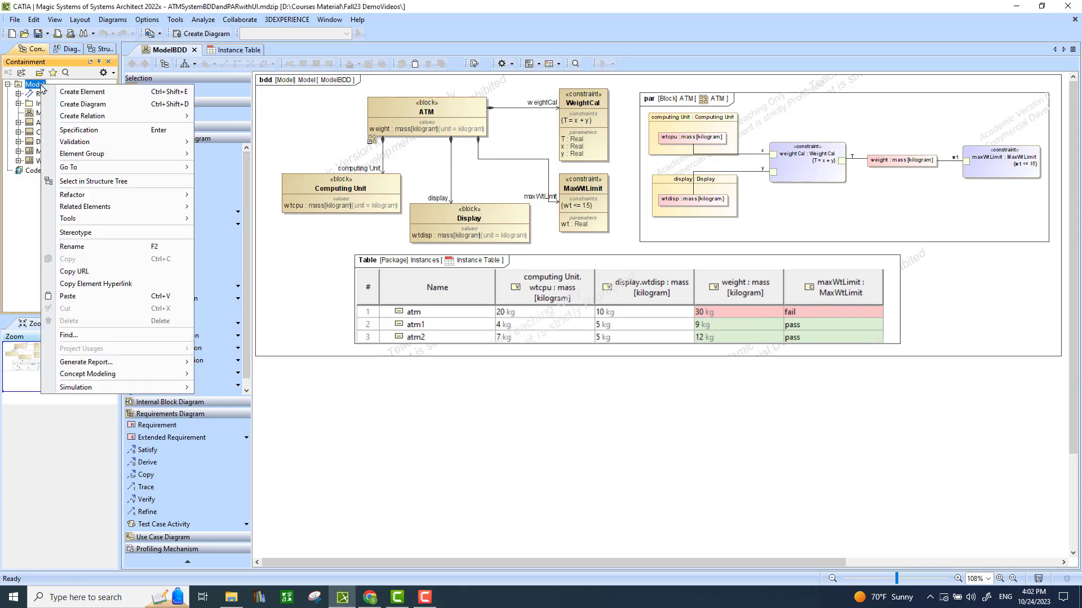
{"action": "left_click", "coordinate": [78, 106]}
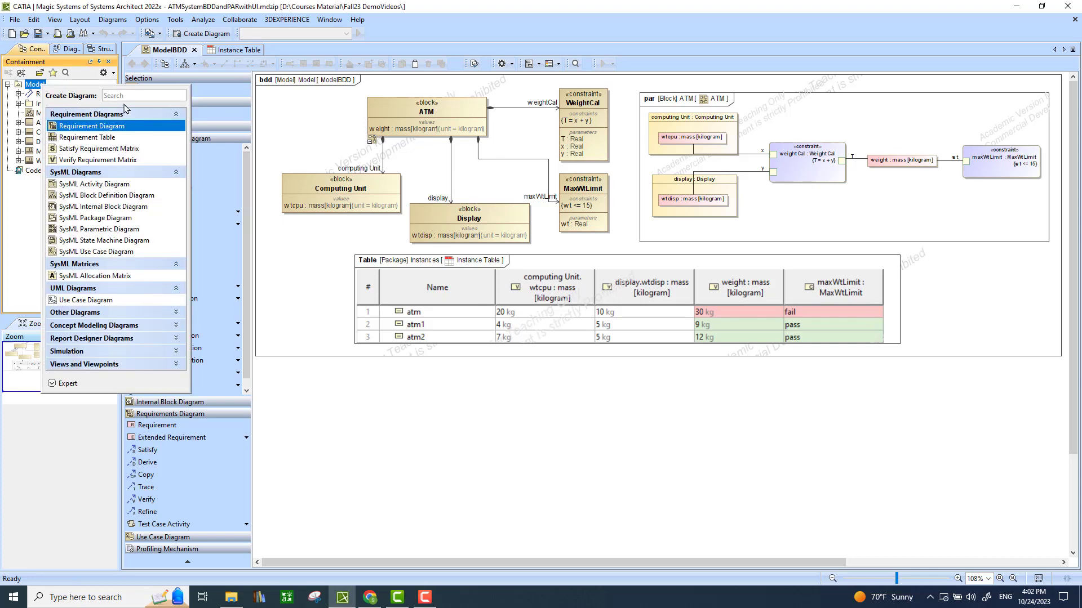
{"action": "type", "text": "sim"}
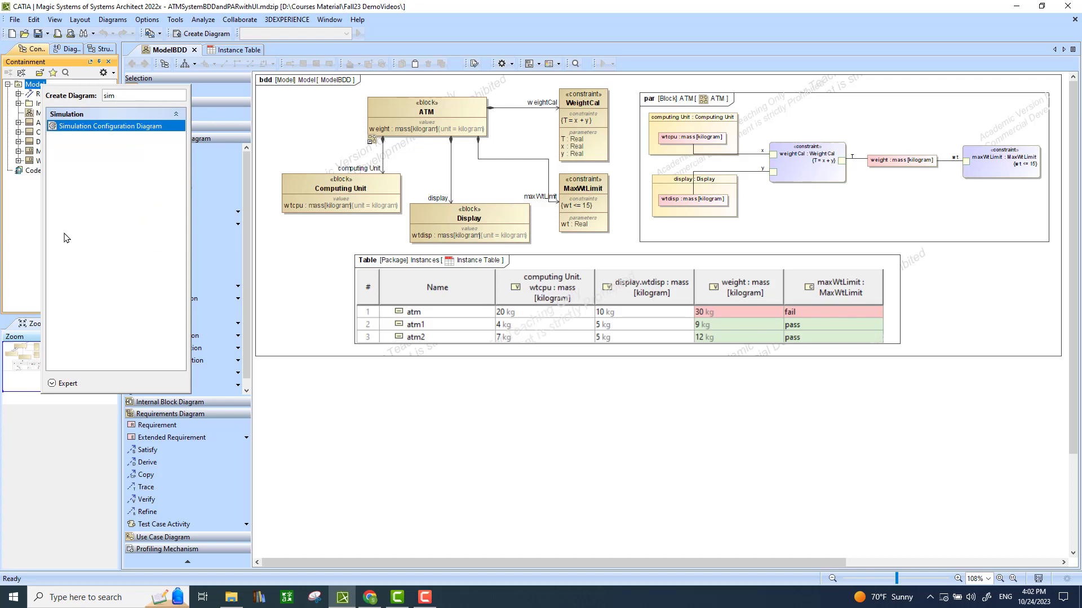
{"action": "left_click", "coordinate": [107, 126]}
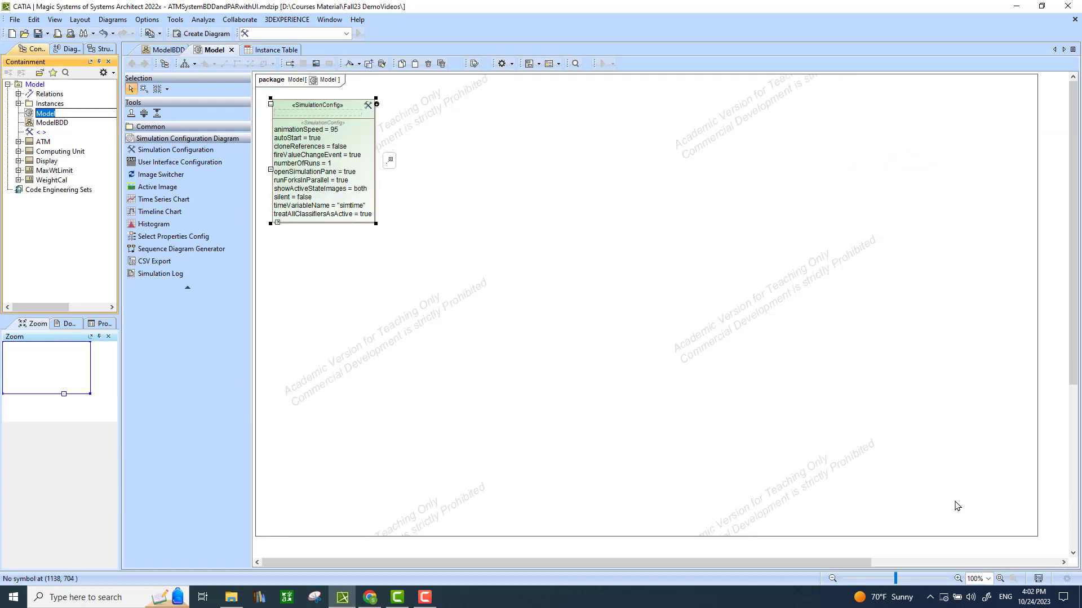
Step: Shrink the diagram frame so that it closely surrounds the simulation configuration element
{"action": "left_click", "coordinate": [1027, 538]}
{"action": "left_click_drag", "start_coordinate": [1027, 537], "coordinate": [440, 270]}
{"action": "key", "text": "ctrl+w"}
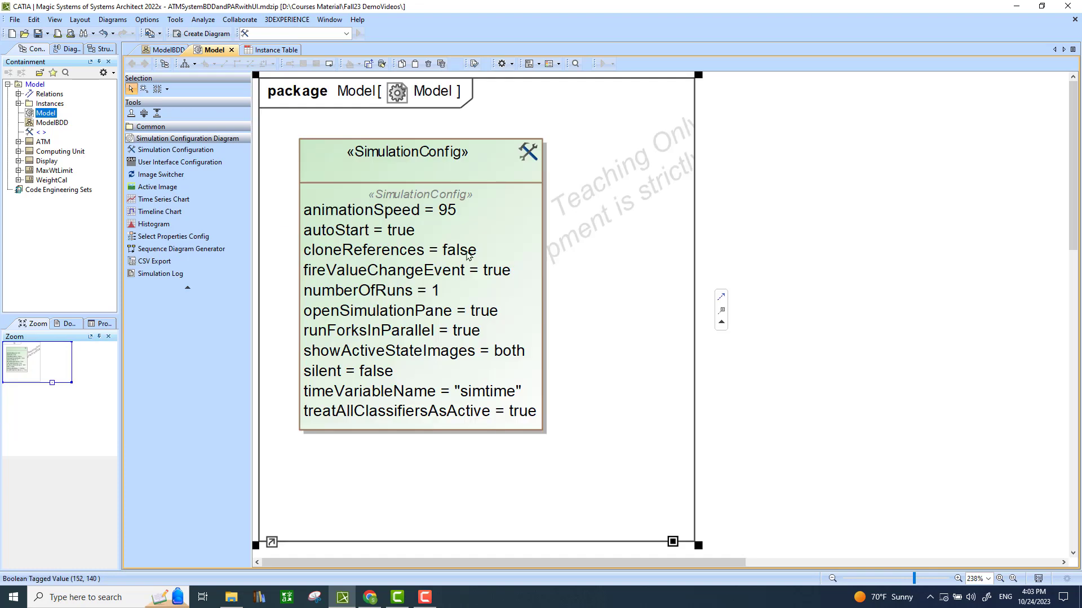
Step: Reposition the simulation configuration element, name it SimUI, and check the list of available simulation configurations
{"action": "left_click_drag", "start_coordinate": [431, 170], "coordinate": [467, 161]}
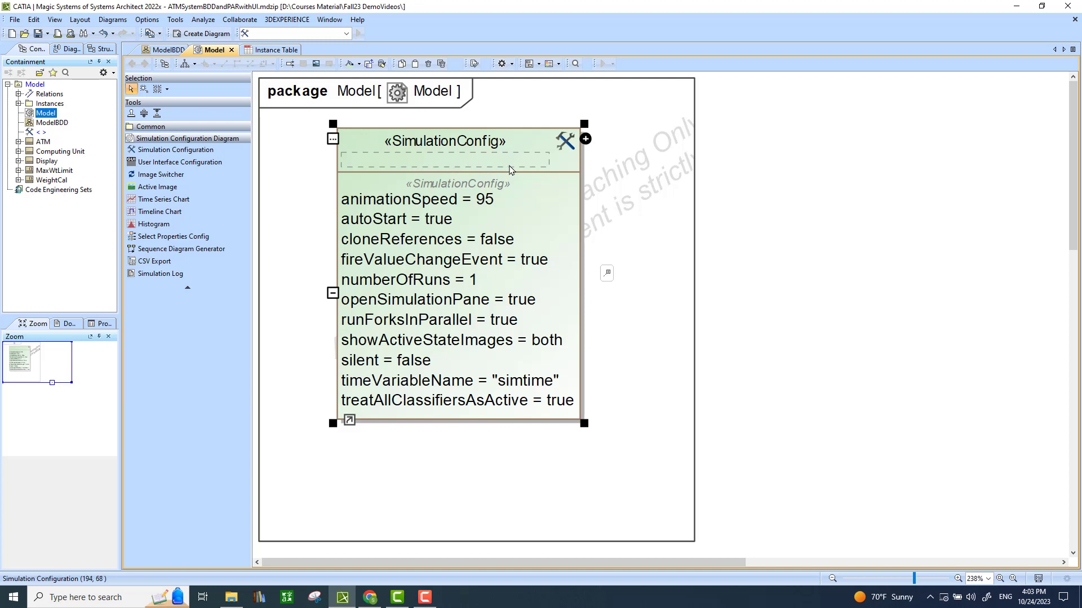
{"action": "left_click", "coordinate": [458, 164]}
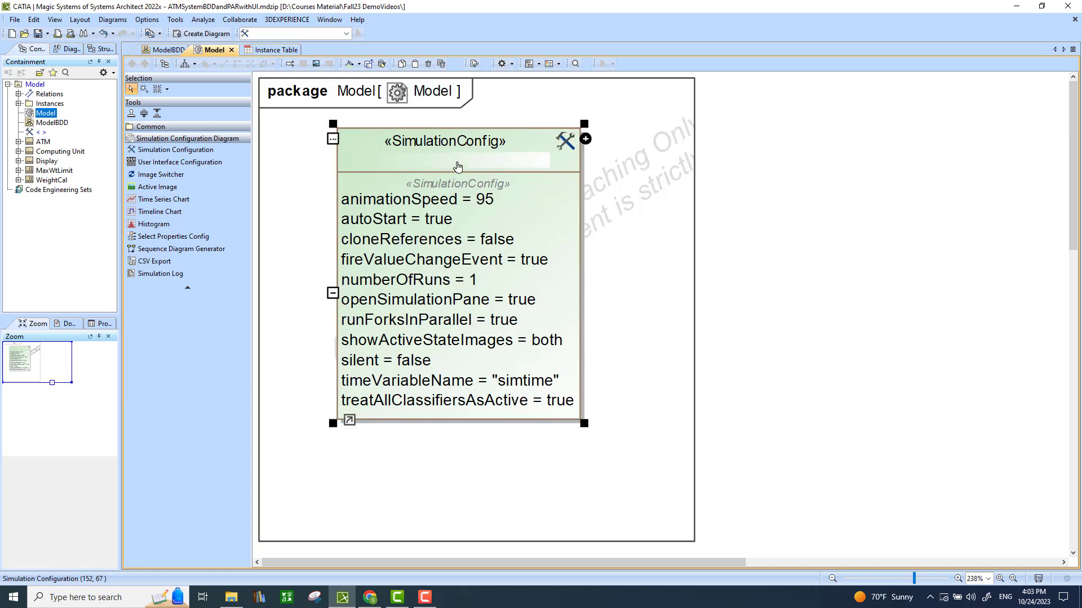
{"action": "type", "text": "Si"}
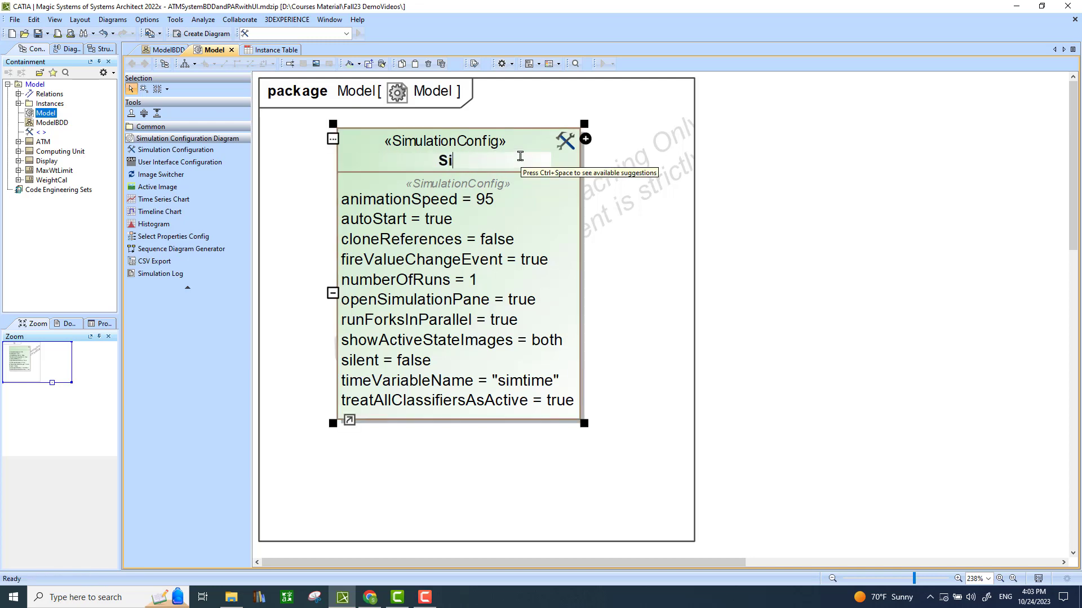
{"action": "type", "text": "mUI"}
{"action": "left_click", "coordinate": [641, 276]}
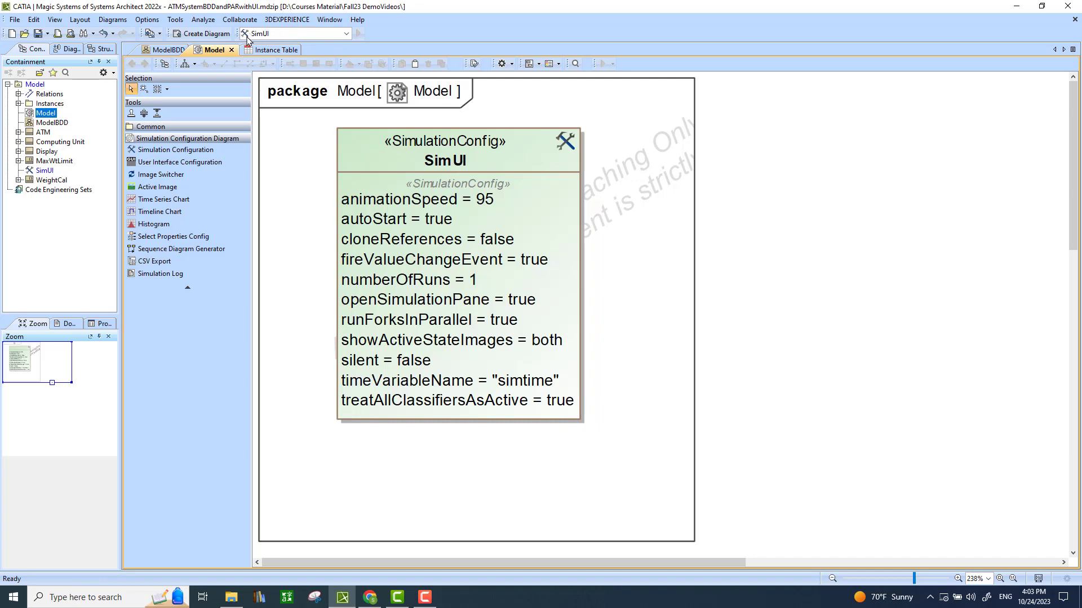
{"action": "left_click", "coordinate": [346, 34]}
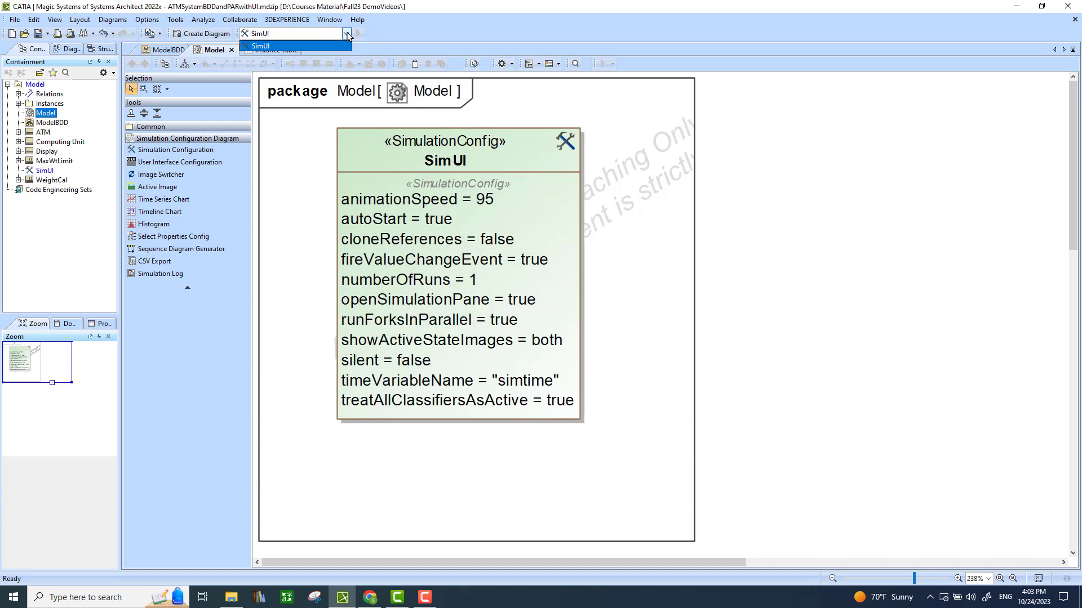
{"action": "left_click", "coordinate": [347, 35]}
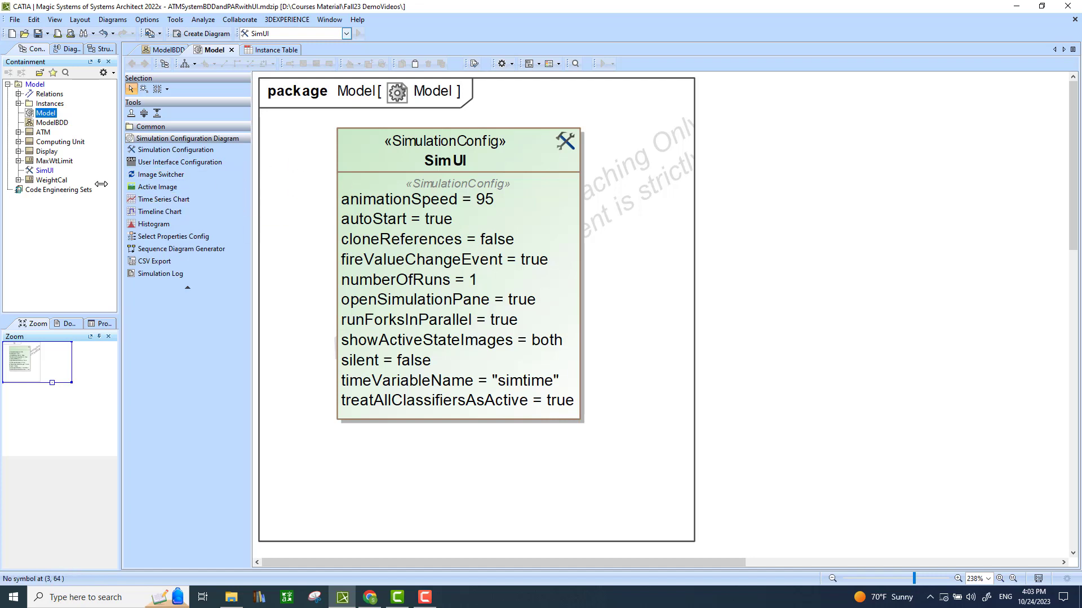
Step: Set the ATM block as the execution target of SimUI, and enlarge the SimUI symbol inside the diagram frame
{"action": "left_click", "coordinate": [29, 135]}
{"action": "left_click_drag", "start_coordinate": [30, 135], "coordinate": [359, 141]}
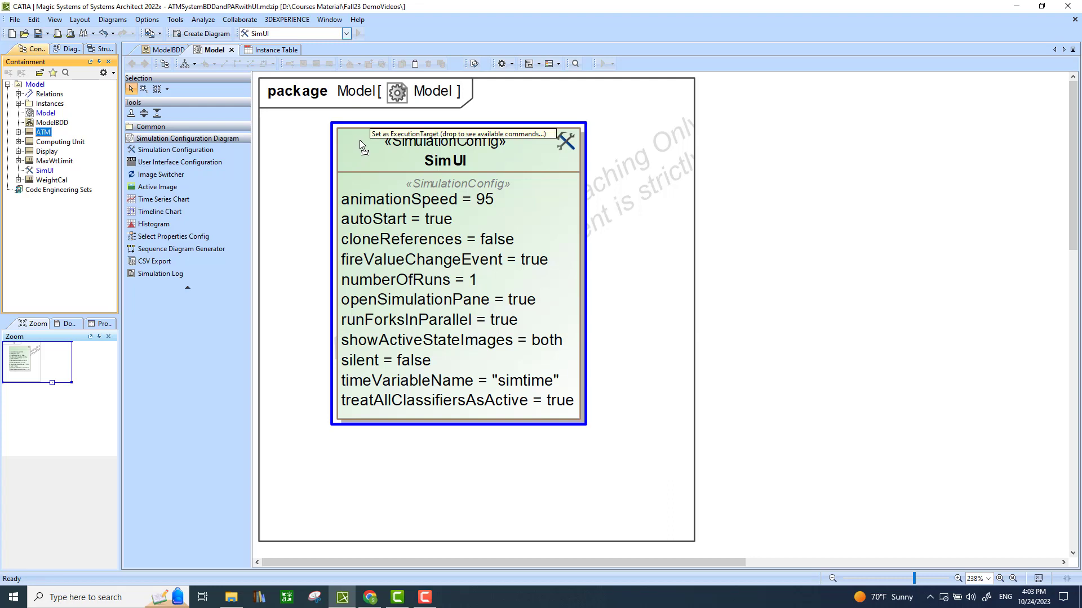
{"action": "left_click_drag", "start_coordinate": [359, 140], "coordinate": [360, 139]}
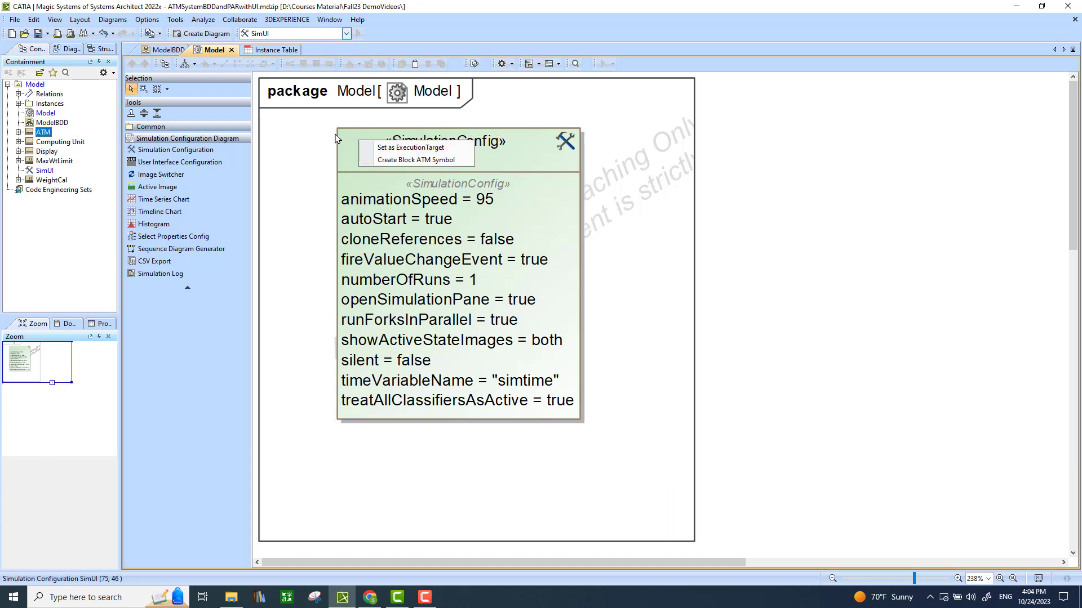
{"action": "left_click", "coordinate": [395, 148]}
{"action": "left_click_drag", "start_coordinate": [32, 134], "coordinate": [348, 140]}
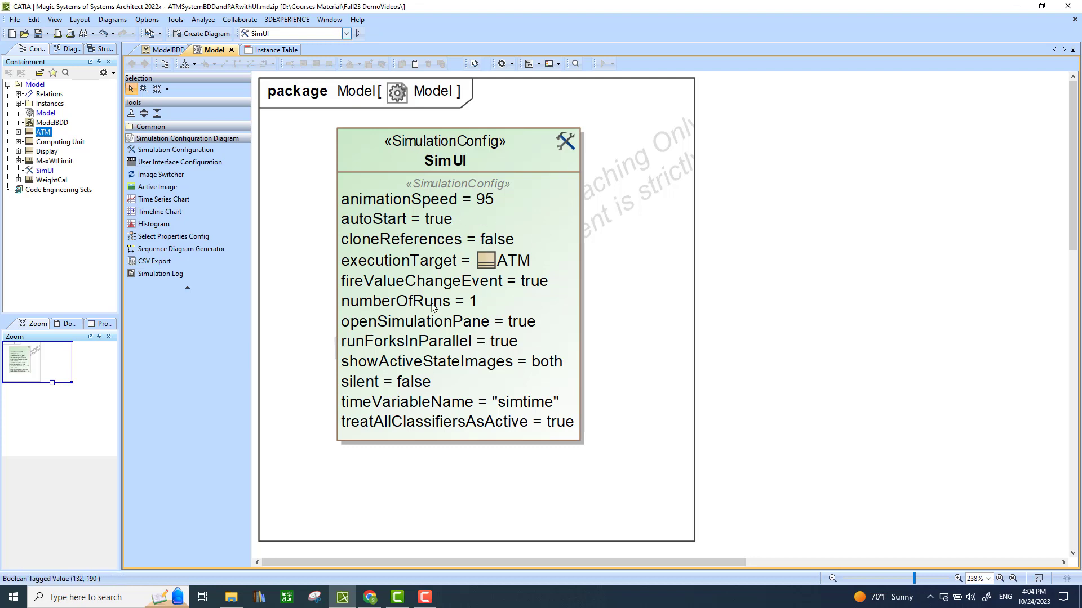
{"action": "left_click_drag", "start_coordinate": [528, 141], "coordinate": [496, 149]}
{"action": "left_click_drag", "start_coordinate": [556, 454], "coordinate": [627, 471]}
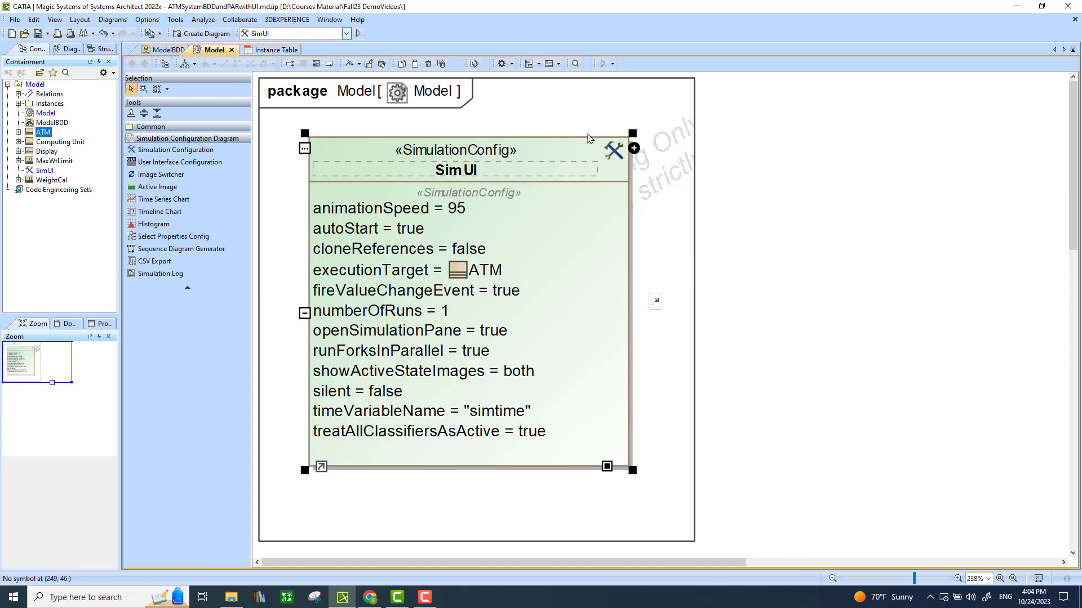
Step: Create a User Interface Modeling Diagram under the Model package, showing the expert diagram types to find it
{"action": "left_click", "coordinate": [35, 85]}
{"action": "right_click", "coordinate": [38, 88]}
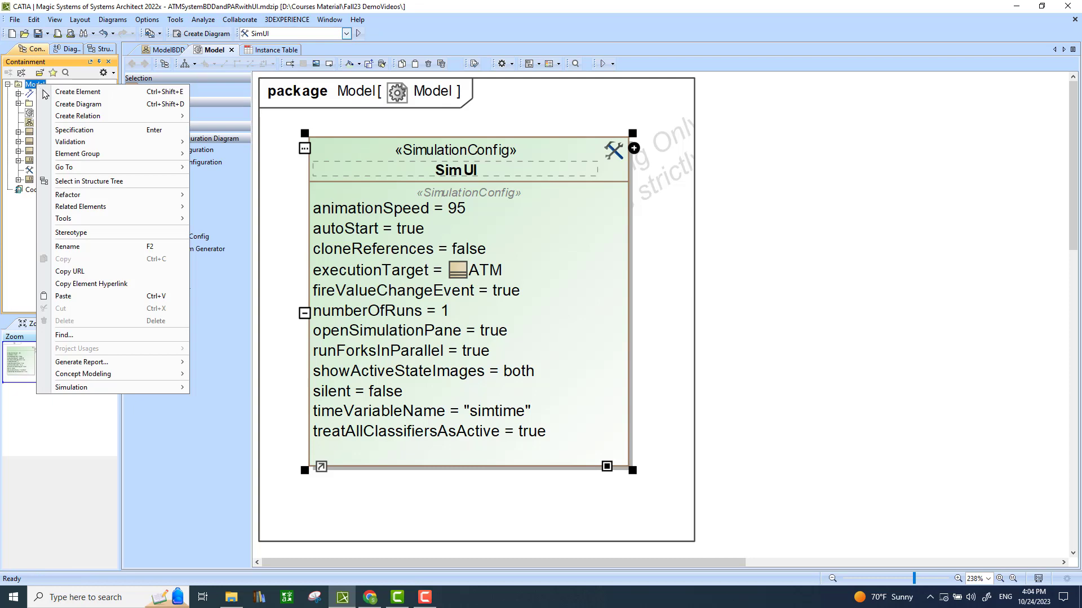
{"action": "left_click", "coordinate": [89, 106]}
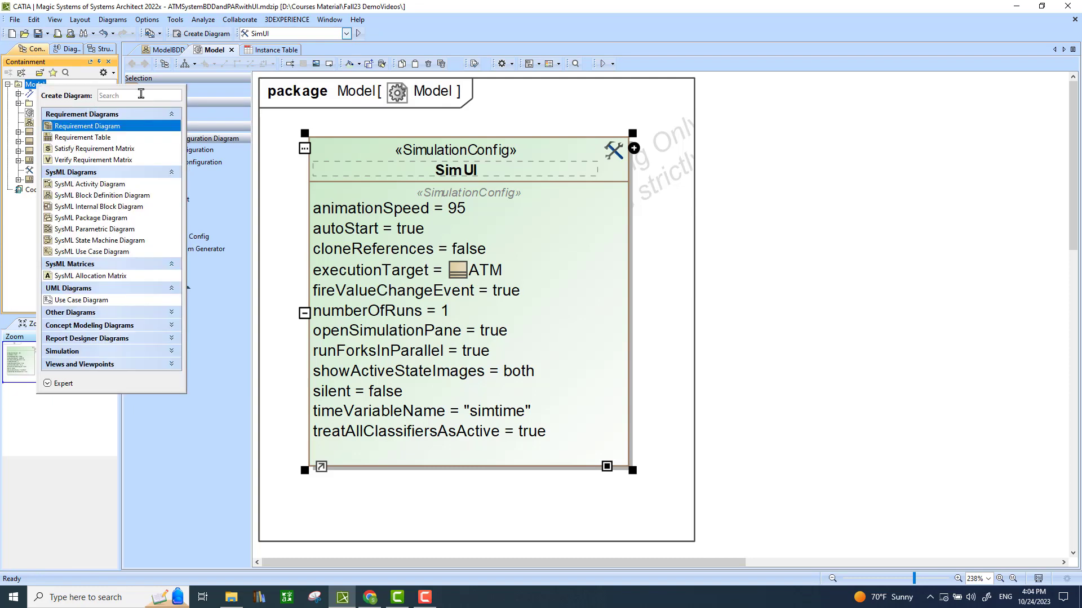
{"action": "type", "text": "use"}
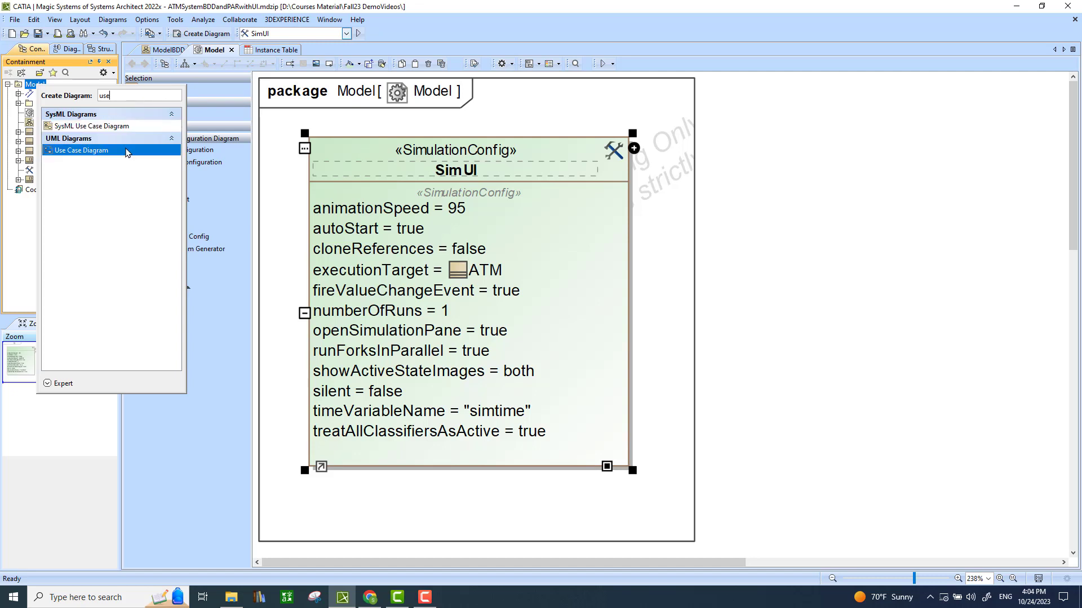
{"action": "left_click", "coordinate": [65, 386]}
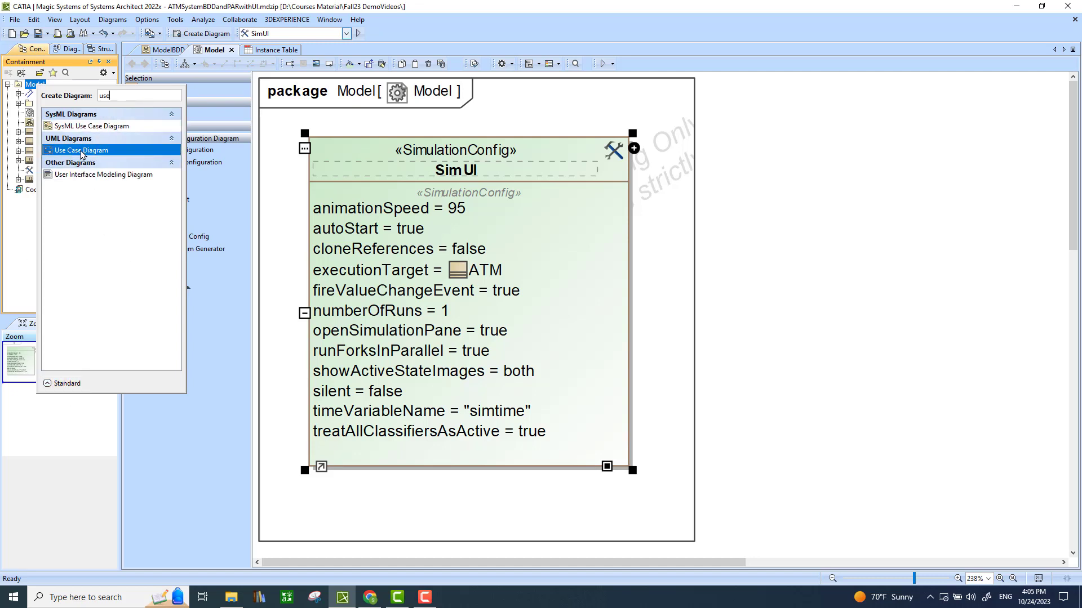
{"action": "left_click", "coordinate": [121, 176]}
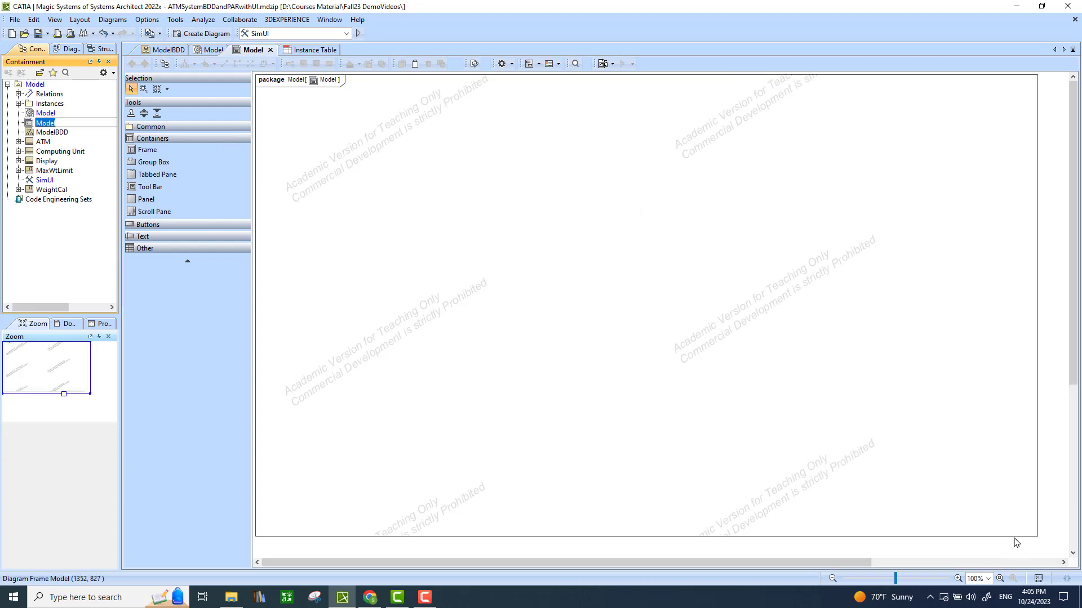
Step: Shrink the user interface diagram's frame to about half its width and height
{"action": "left_click", "coordinate": [1023, 537]}
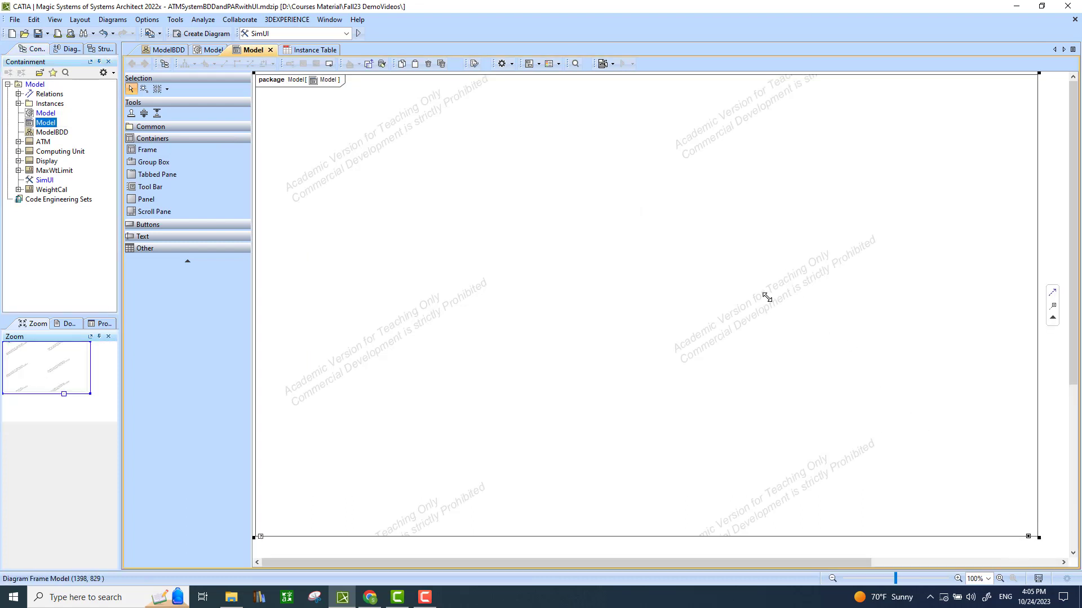
{"action": "left_click_drag", "start_coordinate": [1039, 536], "coordinate": [688, 313]}
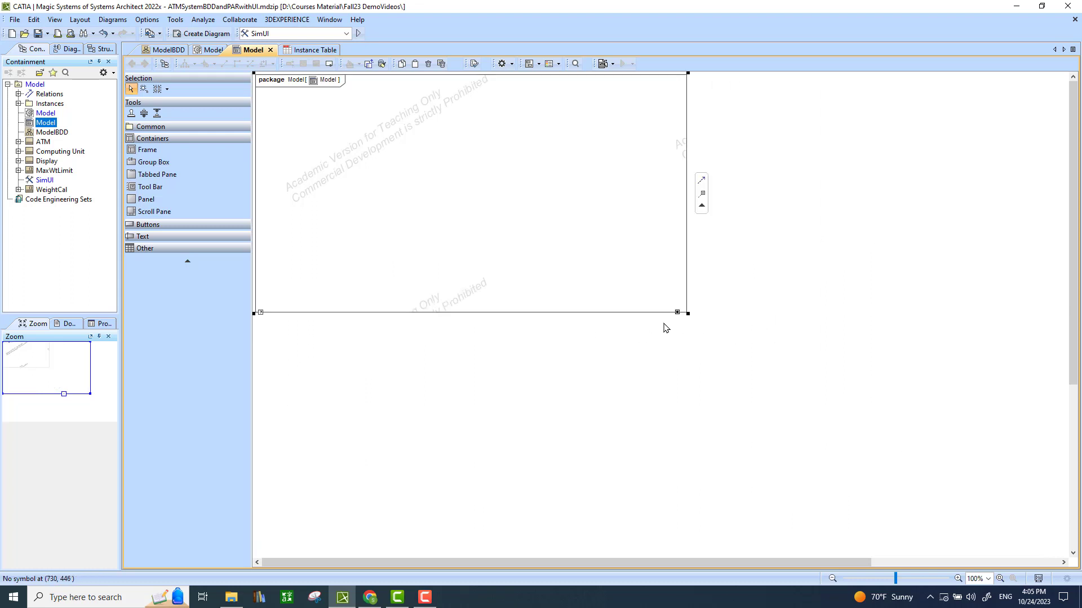
{"action": "key", "text": "ctrl+w"}
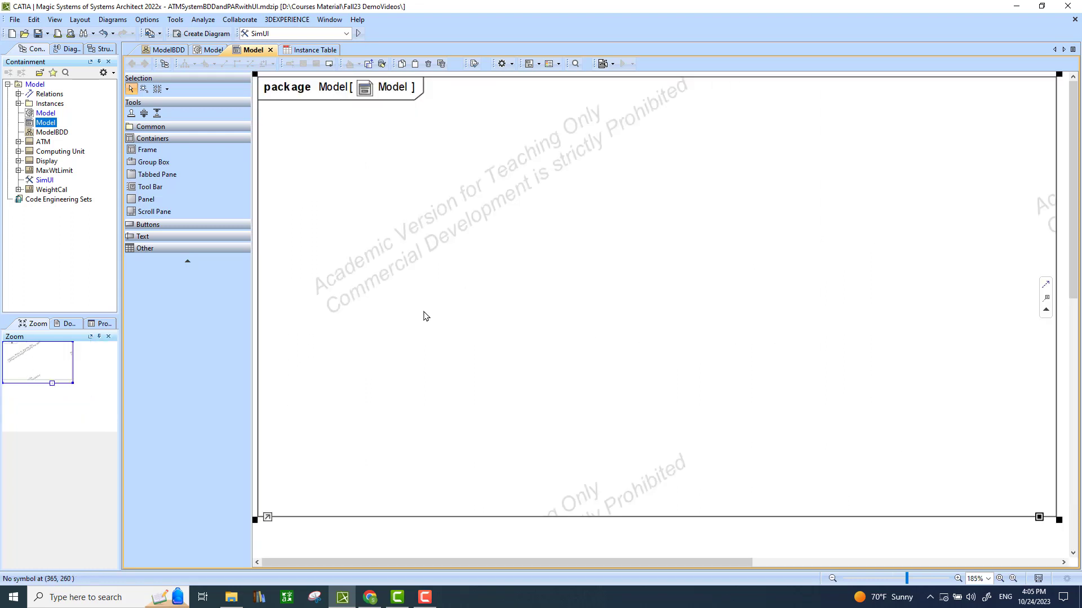
Step: Add a UI Frame to the diagram and make it the UI prototype of the ATM block
{"action": "left_click", "coordinate": [148, 150]}
{"action": "left_click_drag", "start_coordinate": [340, 137], "coordinate": [823, 412]}
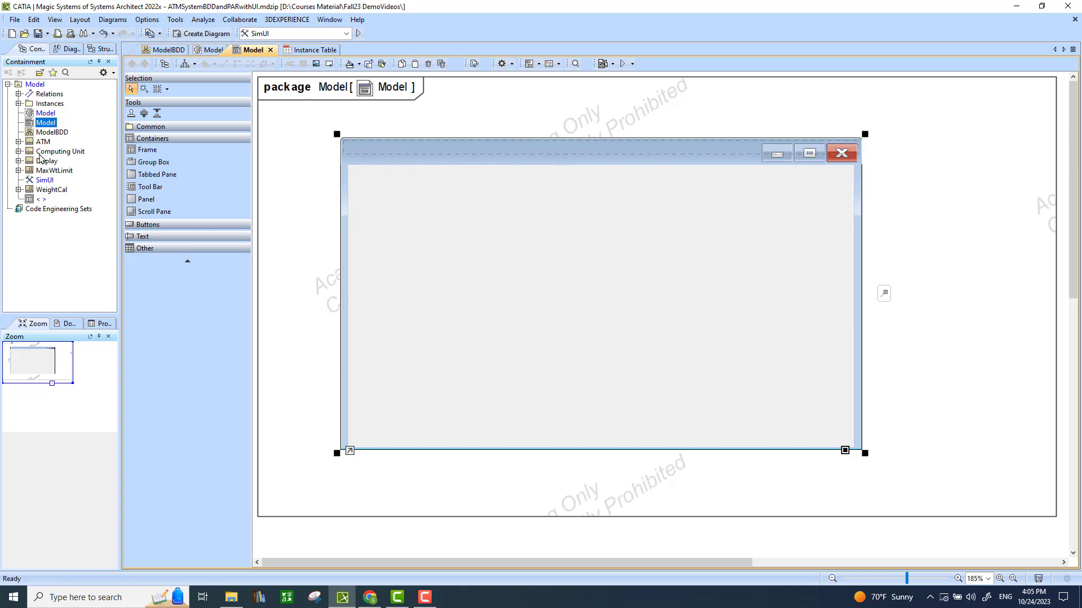
{"action": "left_click_drag", "start_coordinate": [40, 142], "coordinate": [398, 147]}
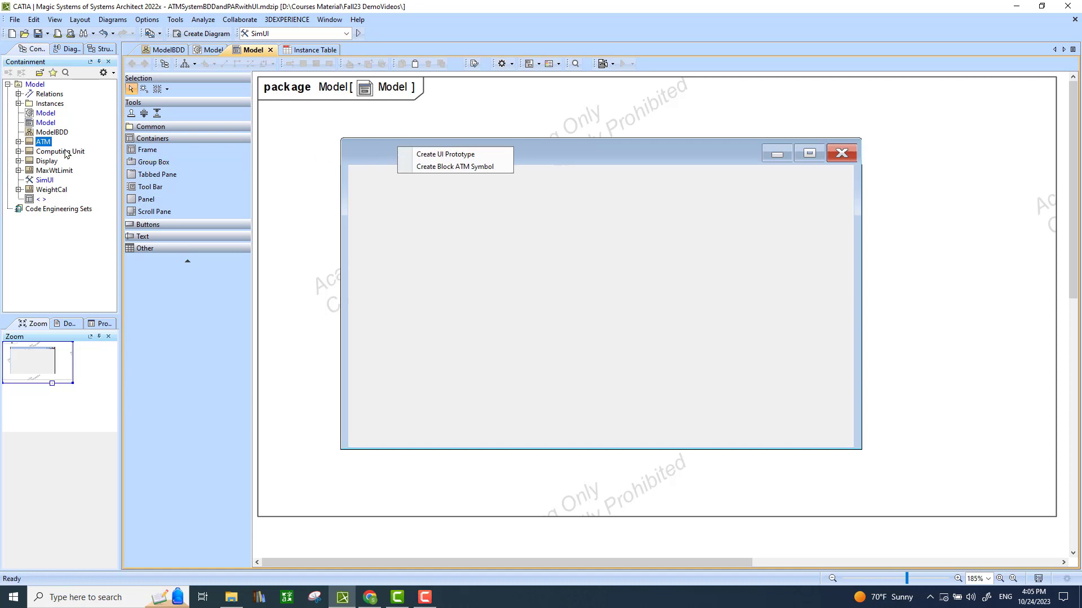
{"action": "left_click_drag", "start_coordinate": [27, 141], "coordinate": [399, 146]}
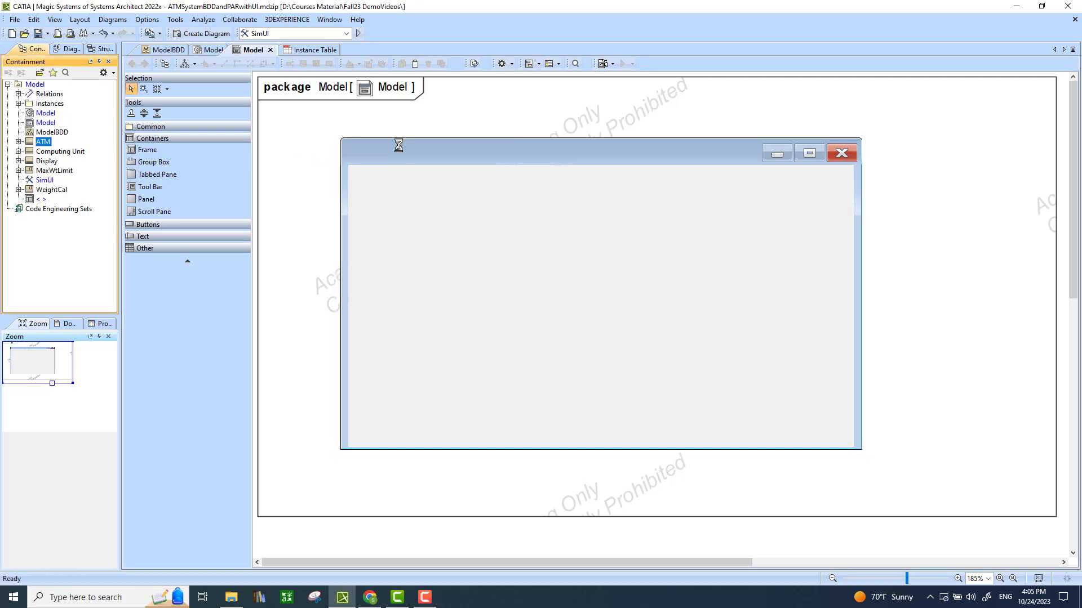
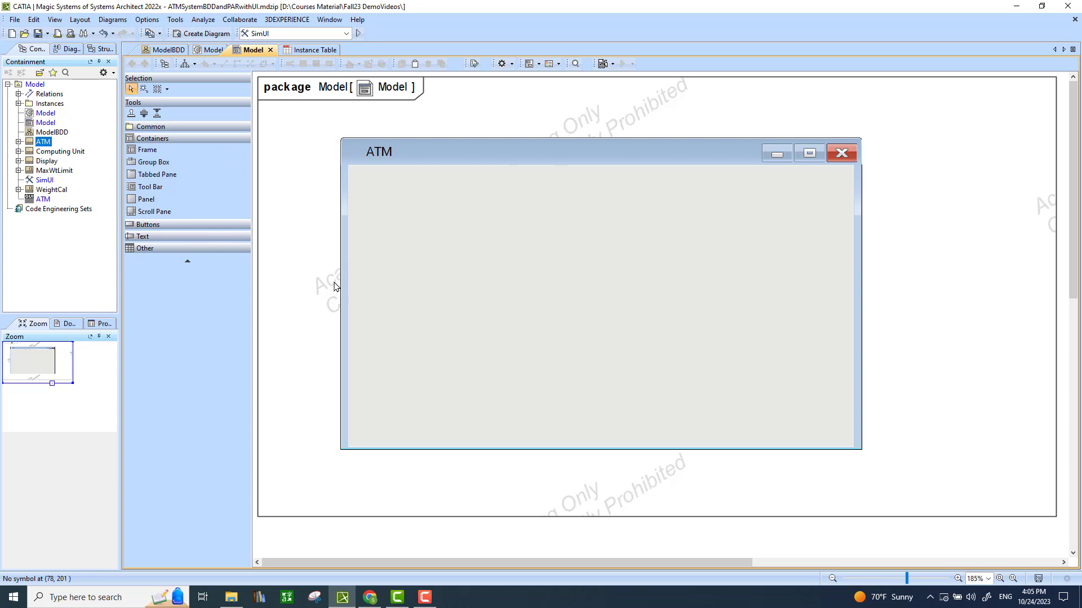
Step: Add a label reading "Weight of the ATM" near the lower edge of the ATM frame and widen it to show the full text
{"action": "left_click", "coordinate": [175, 237]}
{"action": "left_click", "coordinate": [168, 261]}
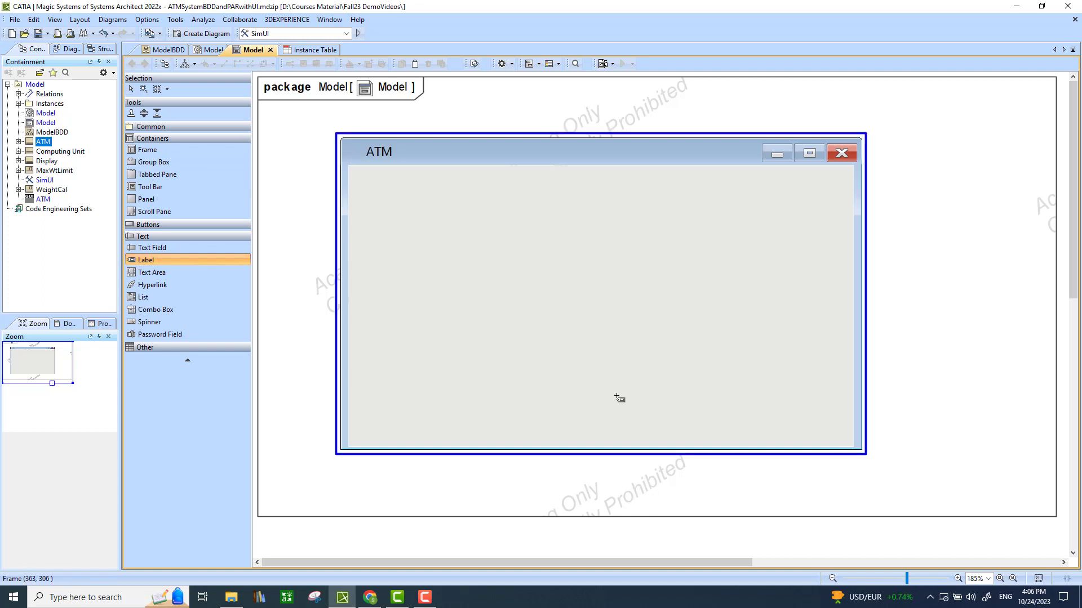
{"action": "left_click", "coordinate": [487, 406]}
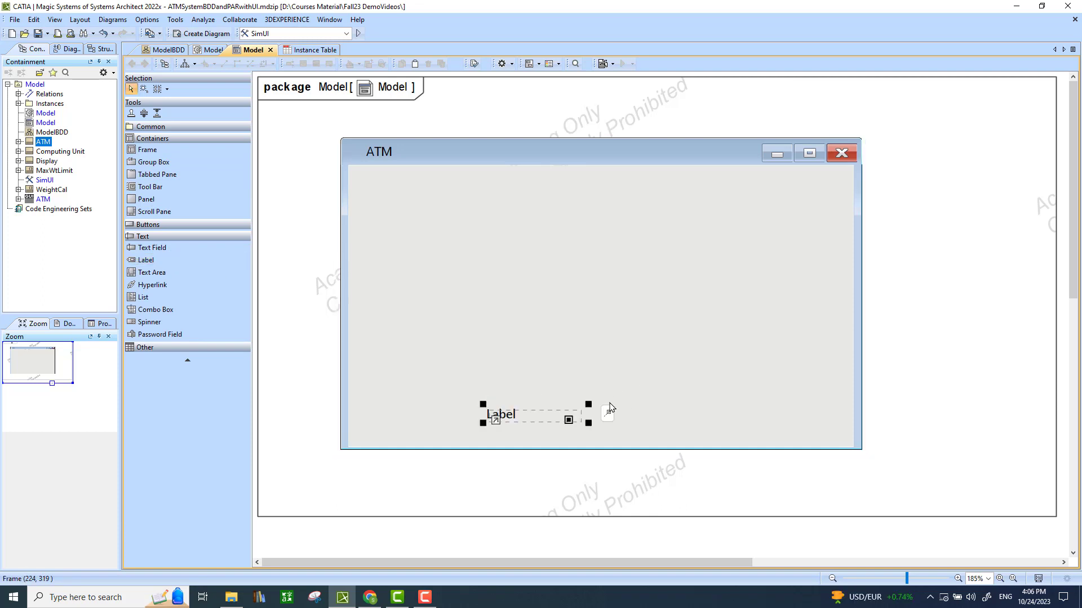
{"action": "left_click", "coordinate": [518, 415]}
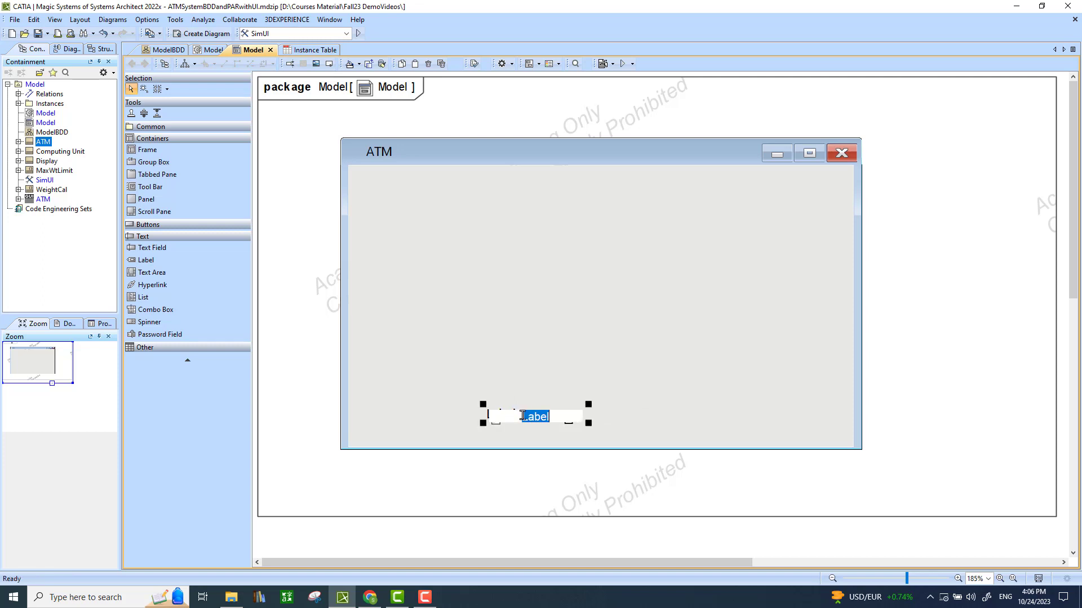
{"action": "type", "text": "Weight of the A"}
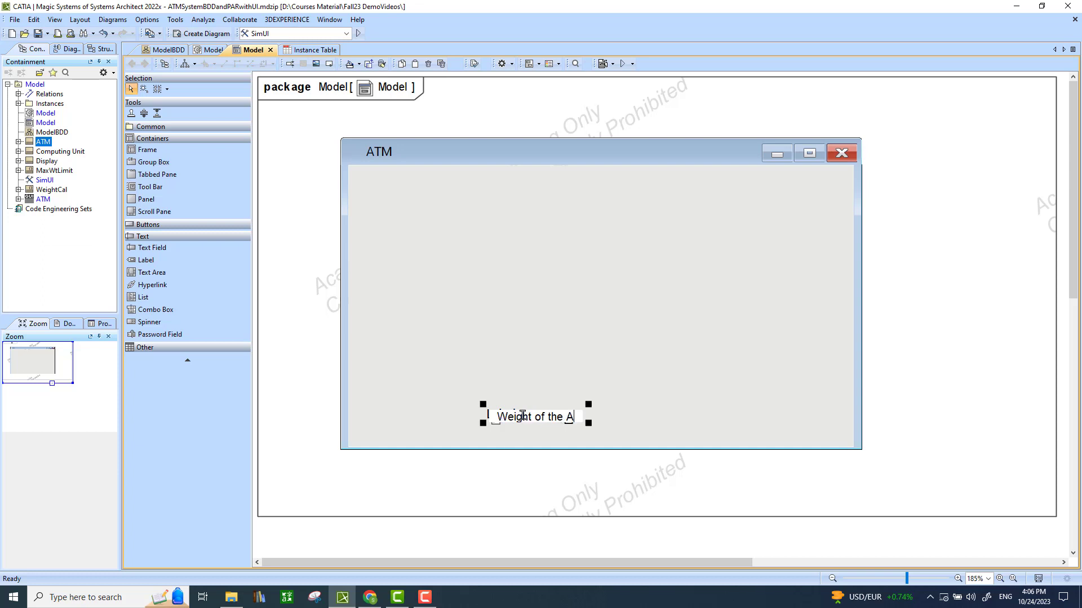
{"action": "type", "text": "TM"}
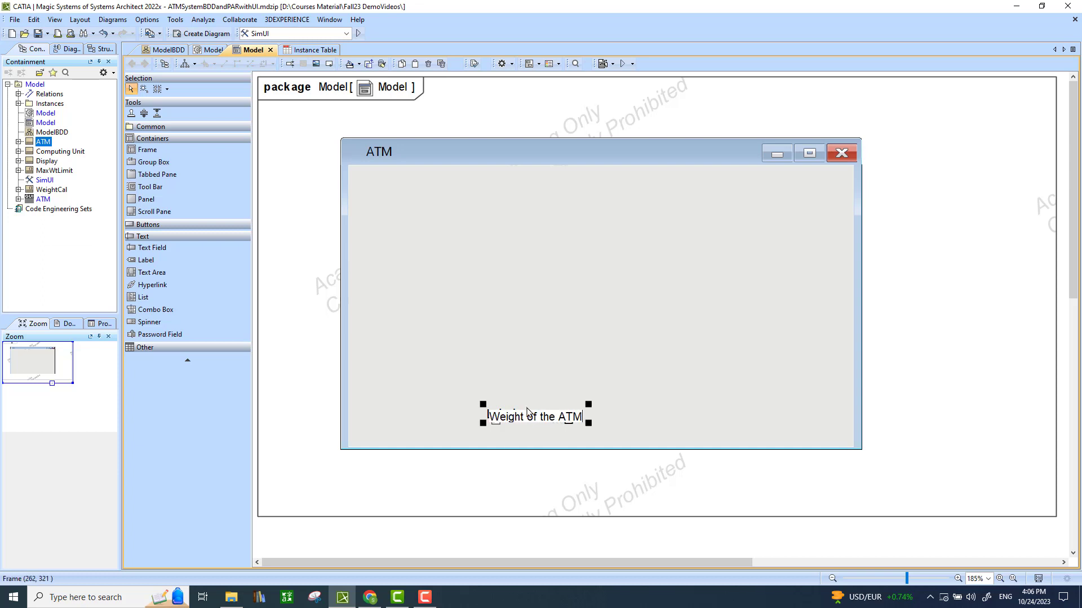
{"action": "left_click", "coordinate": [684, 413]}
{"action": "left_click", "coordinate": [592, 419]}
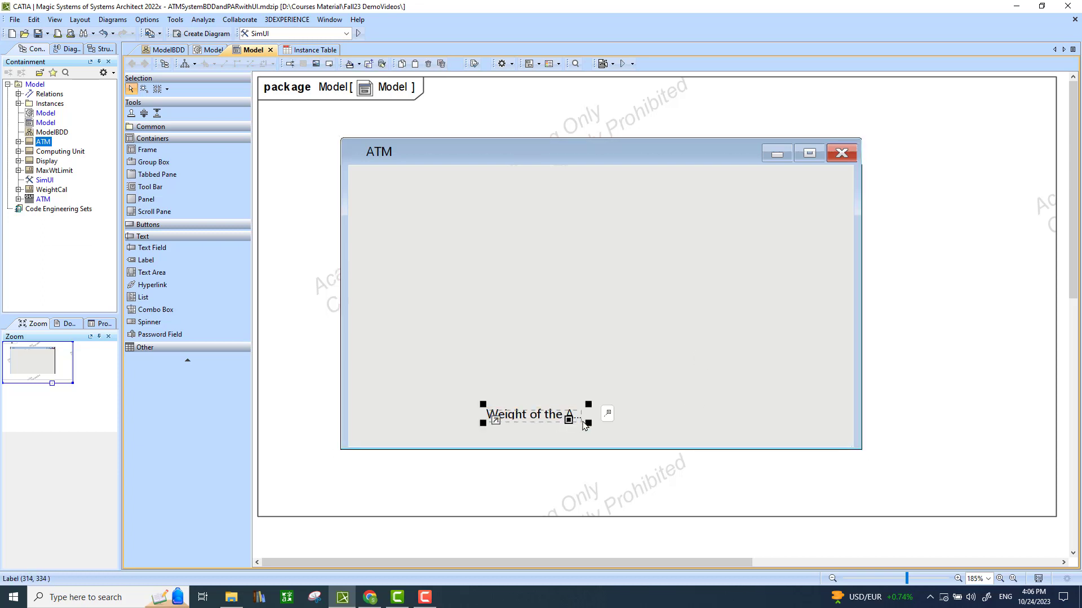
{"action": "left_click_drag", "start_coordinate": [601, 431], "coordinate": [551, 420]}
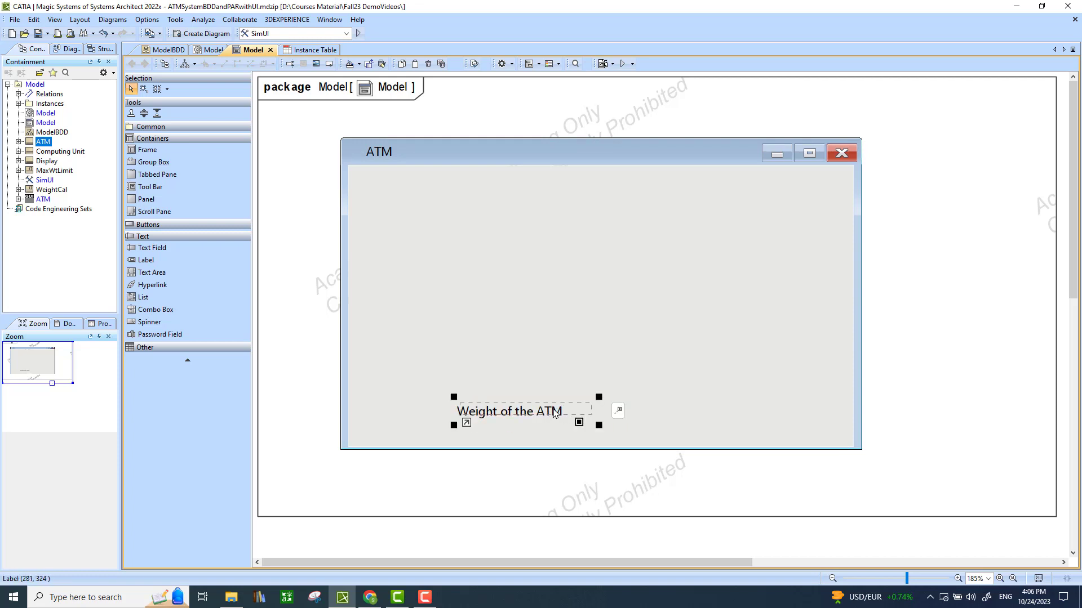
{"action": "right_click", "coordinate": [545, 417]}
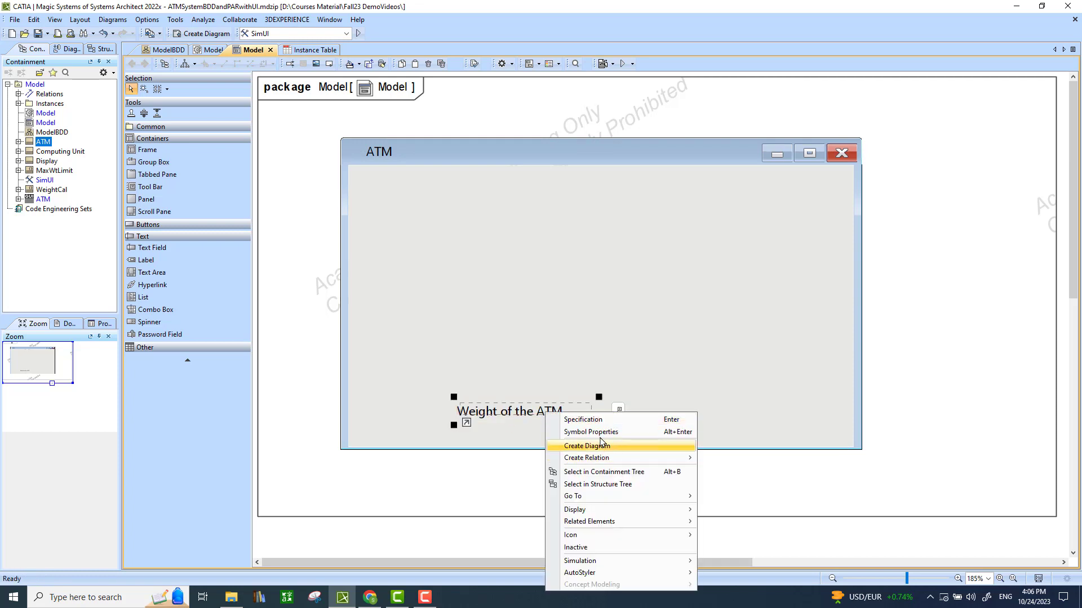
{"action": "left_click", "coordinate": [625, 368]}
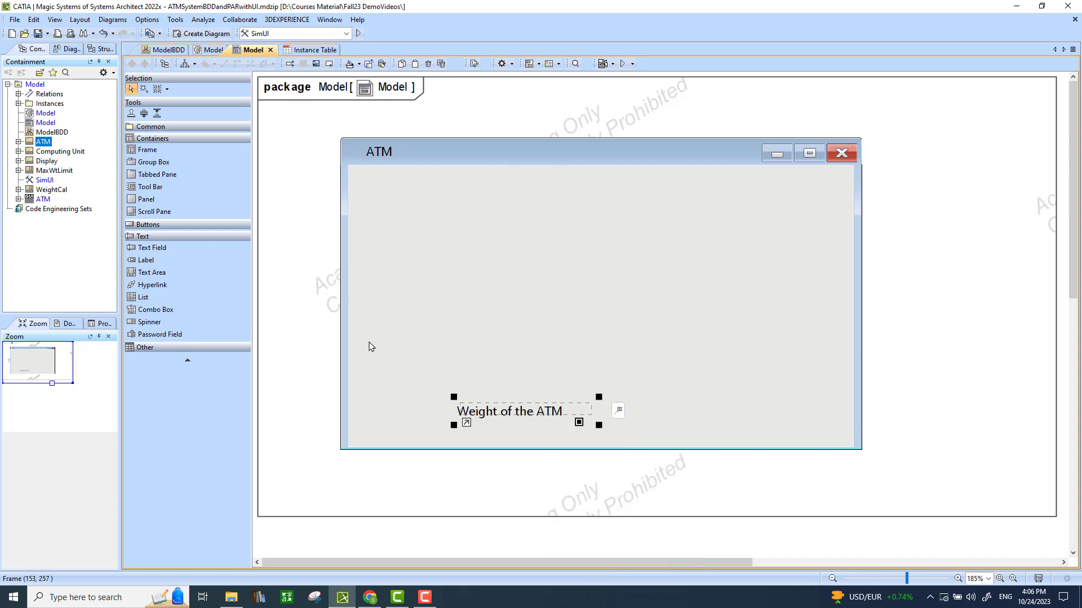
{"action": "left_click", "coordinate": [415, 417]}
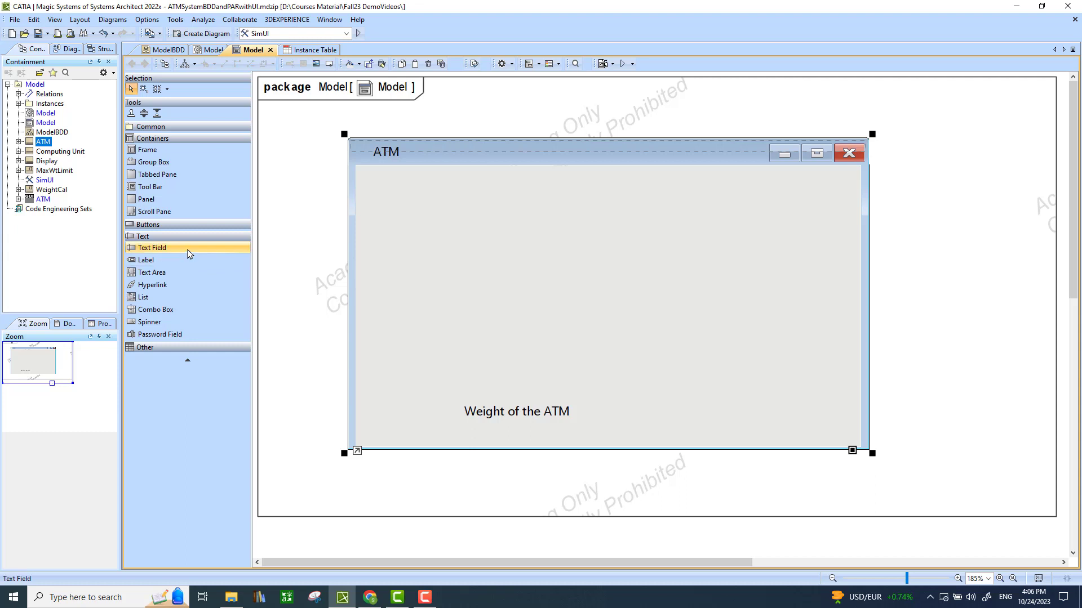
Step: Add a second label just right of "Weight of the ATM" and assign the ATM block's weight property to it
{"action": "left_click", "coordinate": [178, 265]}
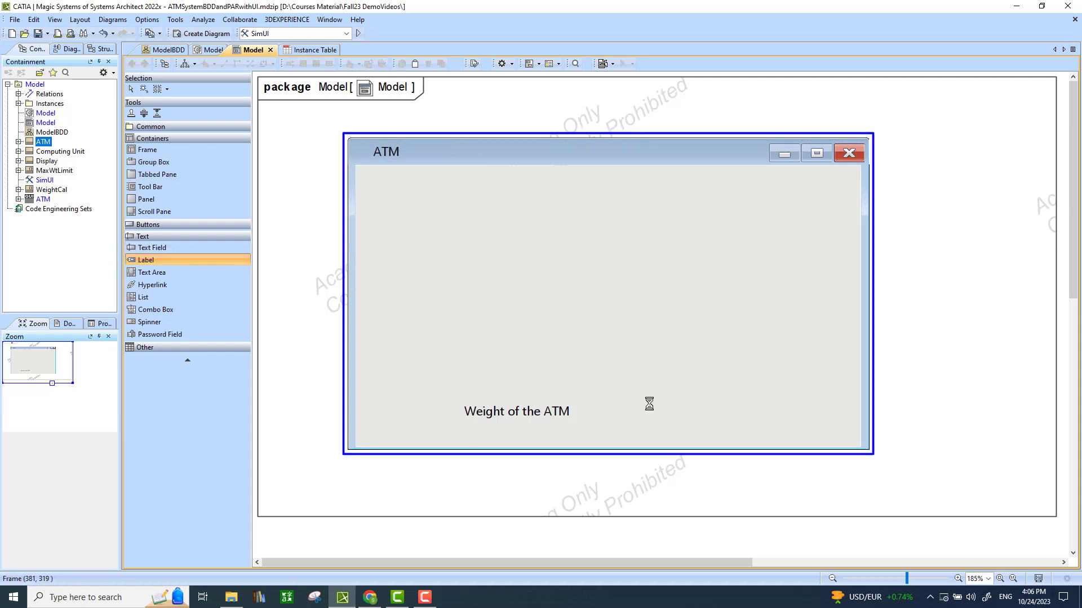
{"action": "left_click", "coordinate": [645, 406]}
{"action": "left_click_drag", "start_coordinate": [692, 417], "coordinate": [654, 420]}
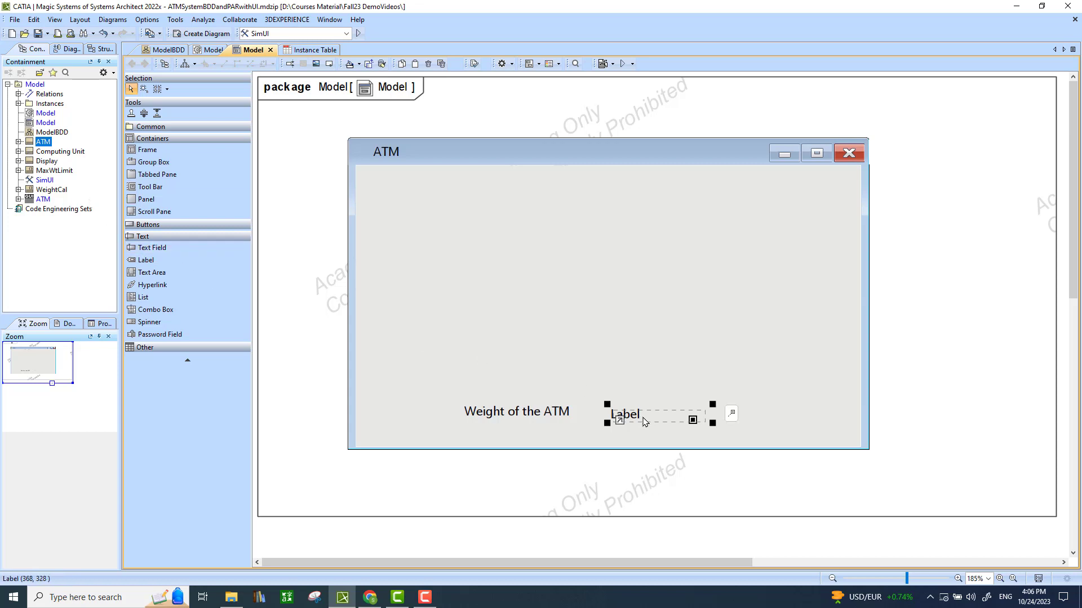
{"action": "left_click", "coordinate": [19, 142]}
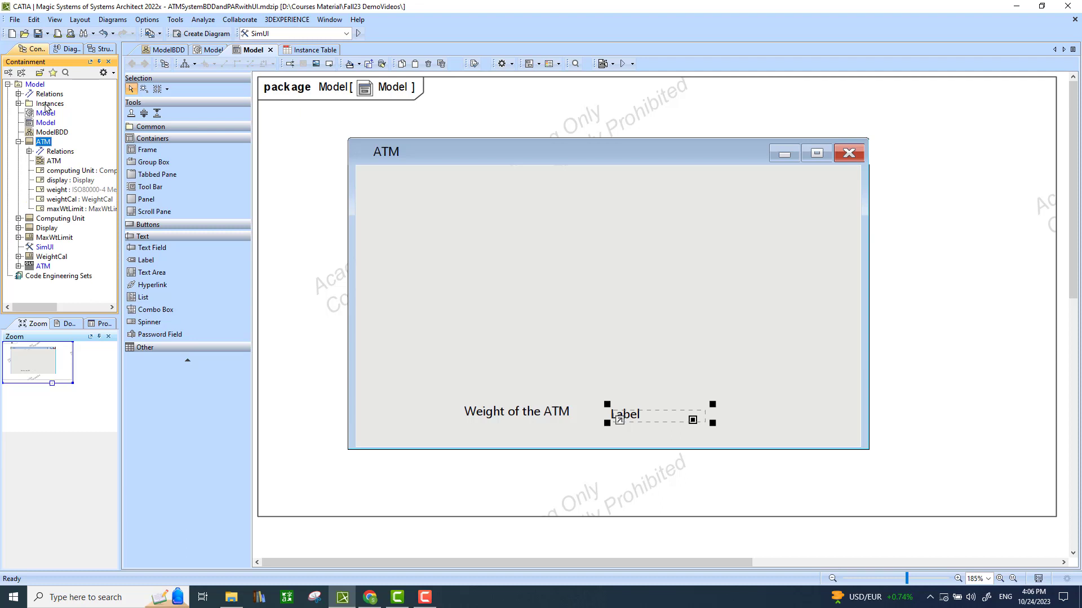
{"action": "left_click", "coordinate": [58, 195]}
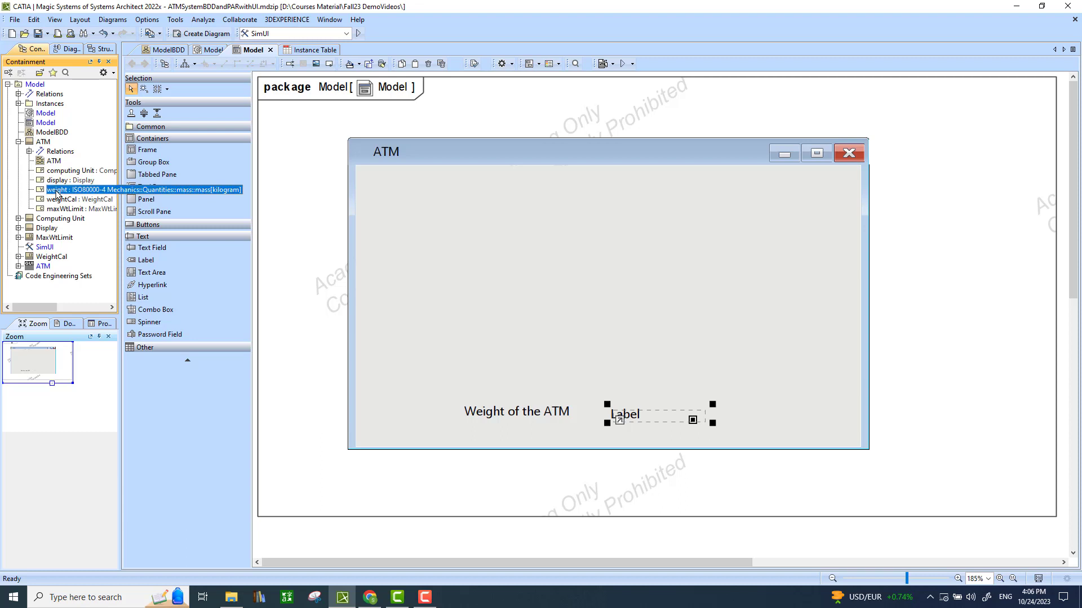
{"action": "left_click_drag", "start_coordinate": [58, 195], "coordinate": [637, 419]}
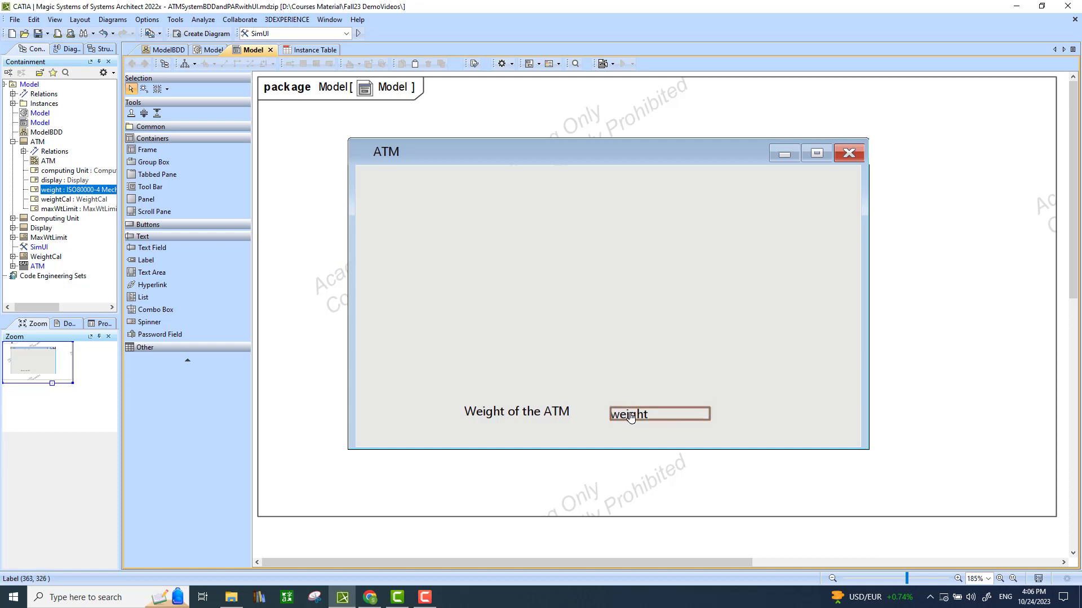
{"action": "left_click", "coordinate": [630, 417]}
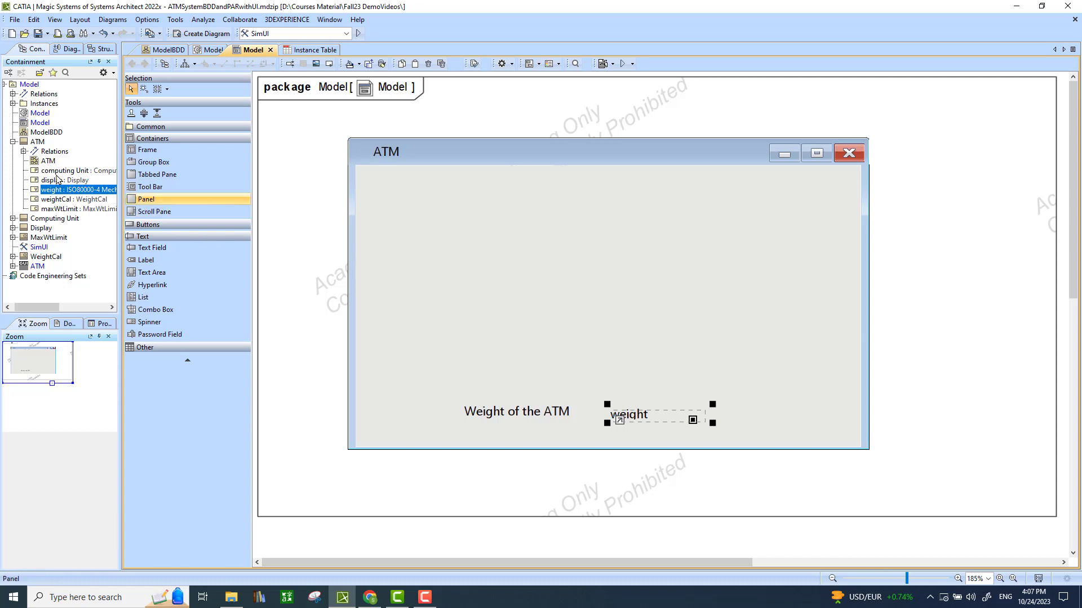
Step: Add a panel in the left half of the ATM frame, shrunk and positioned to sit above the "Weight of the ATM" label
{"action": "left_click", "coordinate": [156, 200]}
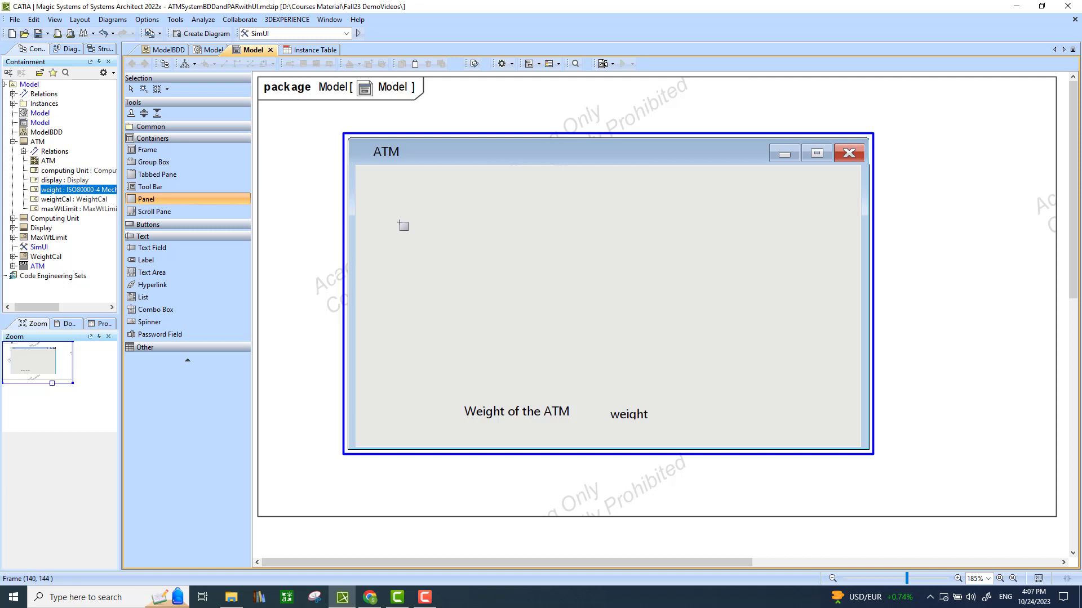
{"action": "left_click_drag", "start_coordinate": [398, 225], "coordinate": [571, 360]}
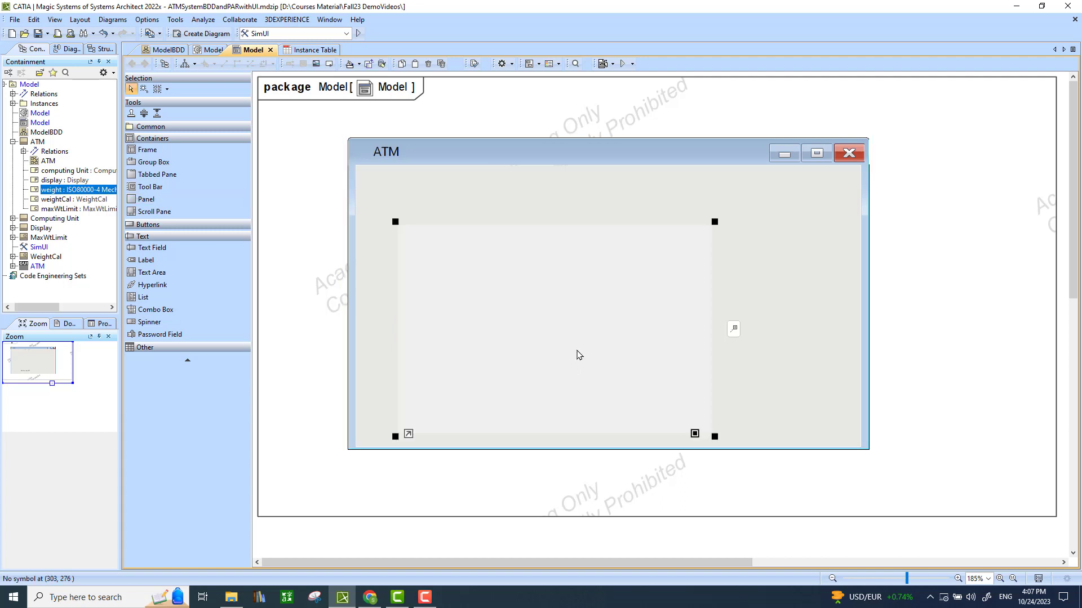
{"action": "left_click_drag", "start_coordinate": [714, 436], "coordinate": [581, 358]}
{"action": "mouse_move", "coordinate": [483, 312]}
{"action": "left_mouse_down"}
{"action": "mouse_move", "coordinate": [492, 302]}
{"action": "mouse_move", "coordinate": [489, 317]}
{"action": "left_mouse_up"}
Step: Add a second panel beside the first in the ATM frame and shrink it to a similar size above the weight label
{"action": "key", "text": "p"}
{"action": "left_click_drag", "start_coordinate": [624, 232], "coordinate": [817, 366]}
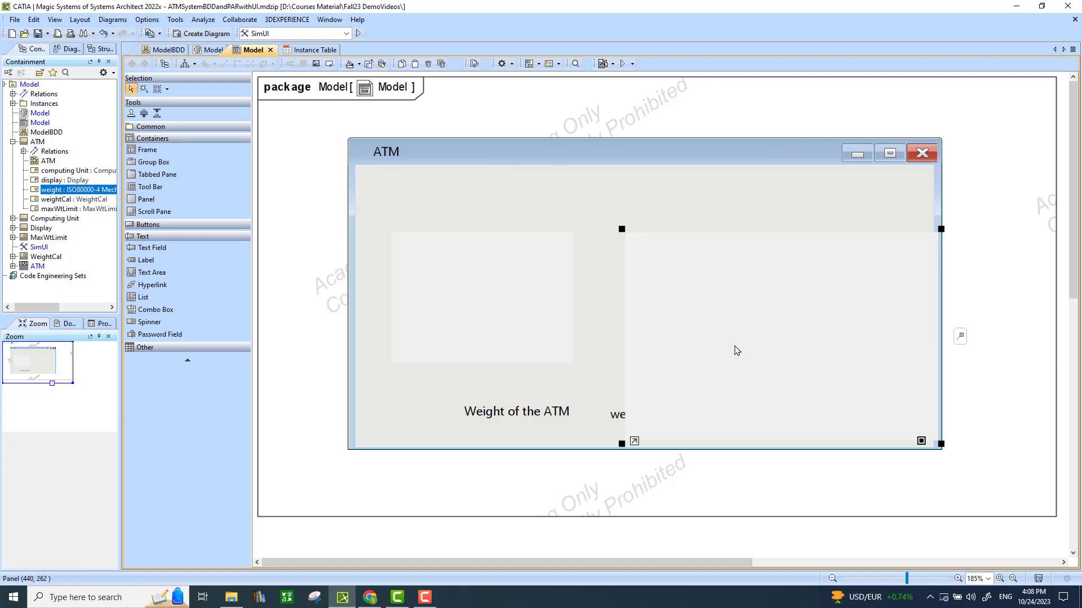
{"action": "left_click_drag", "start_coordinate": [924, 443], "coordinate": [846, 367]}
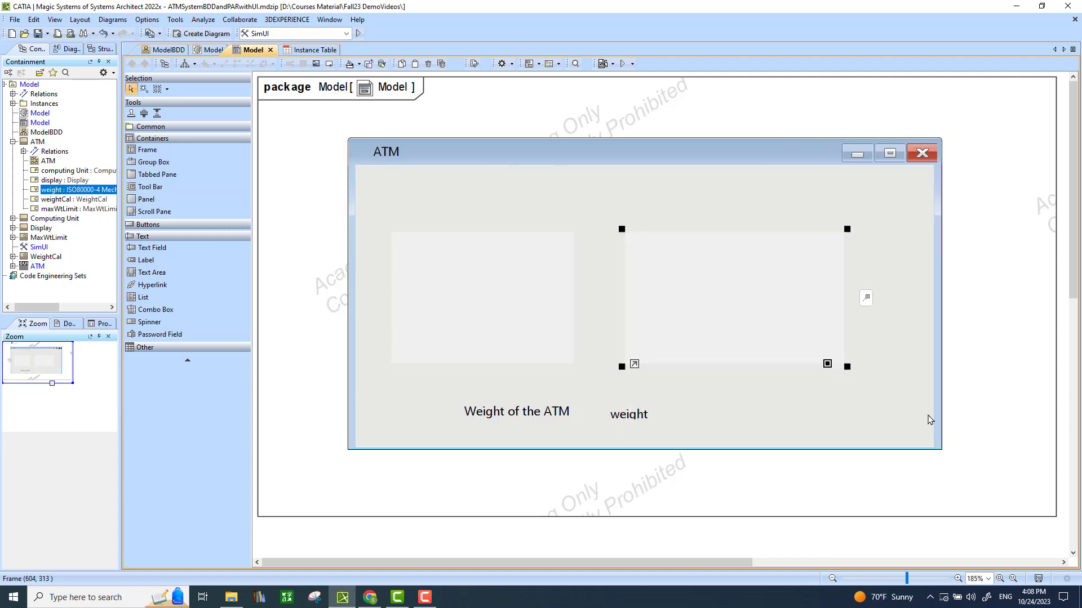
{"action": "left_click_drag", "start_coordinate": [847, 230], "coordinate": [825, 236]}
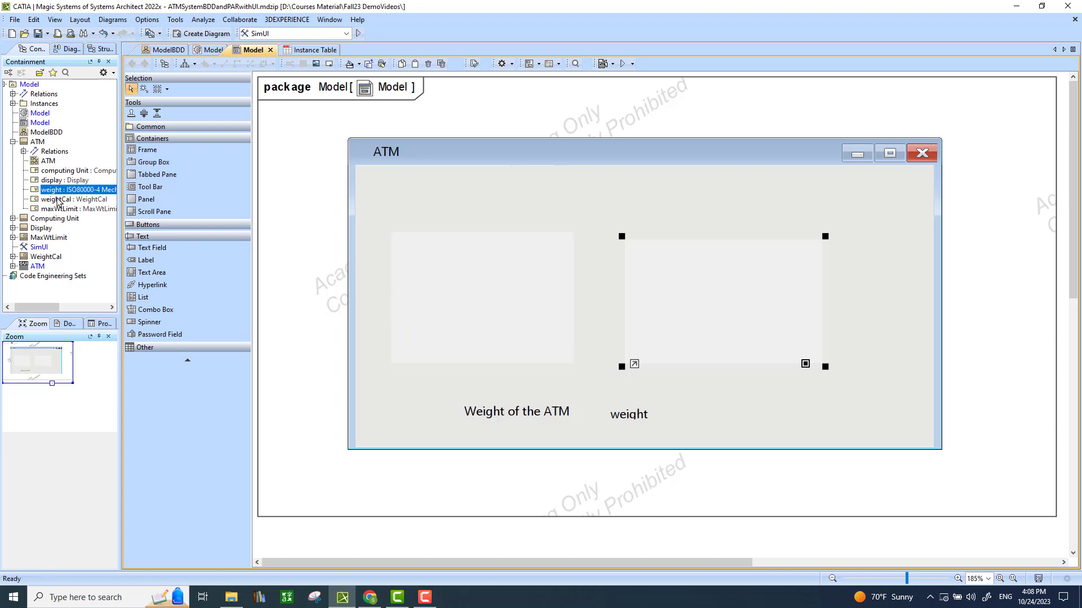
Step: Assign the computing Unit part to the left panel and the display part to the right panel, aligning the right panel's top edge with the left one
{"action": "left_click", "coordinate": [482, 301]}
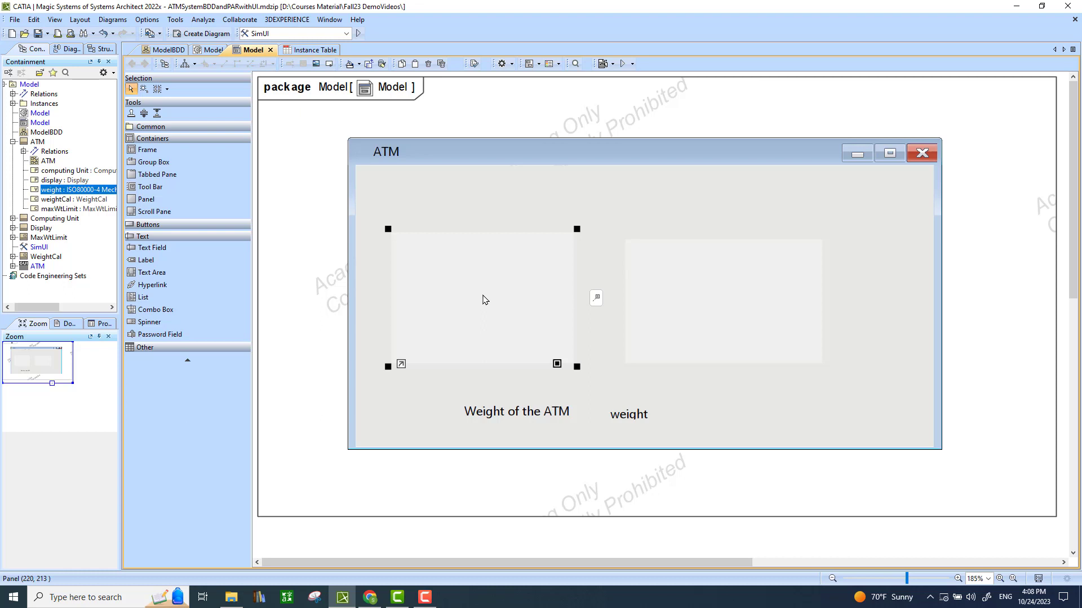
{"action": "left_click", "coordinate": [59, 171]}
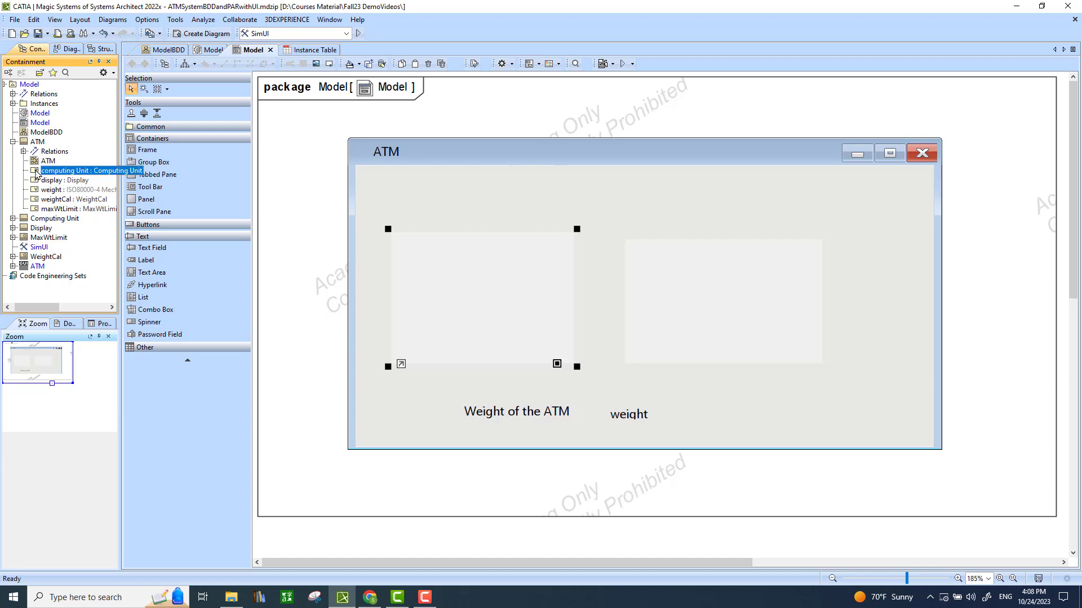
{"action": "left_click_drag", "start_coordinate": [36, 173], "coordinate": [427, 248]}
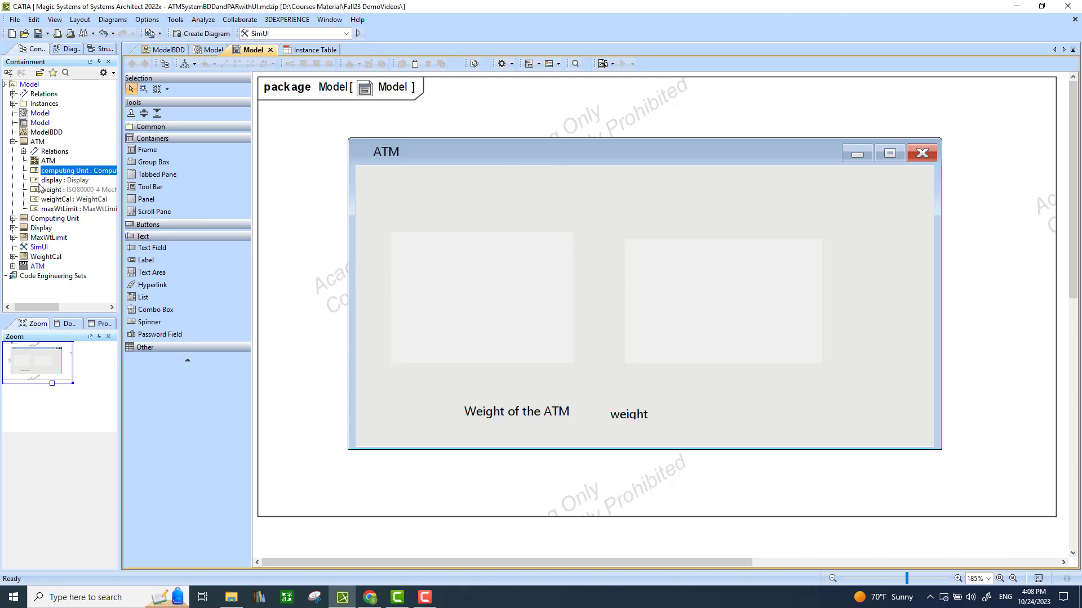
{"action": "left_click_drag", "start_coordinate": [34, 183], "coordinate": [706, 275]}
{"action": "left_click", "coordinate": [740, 267]}
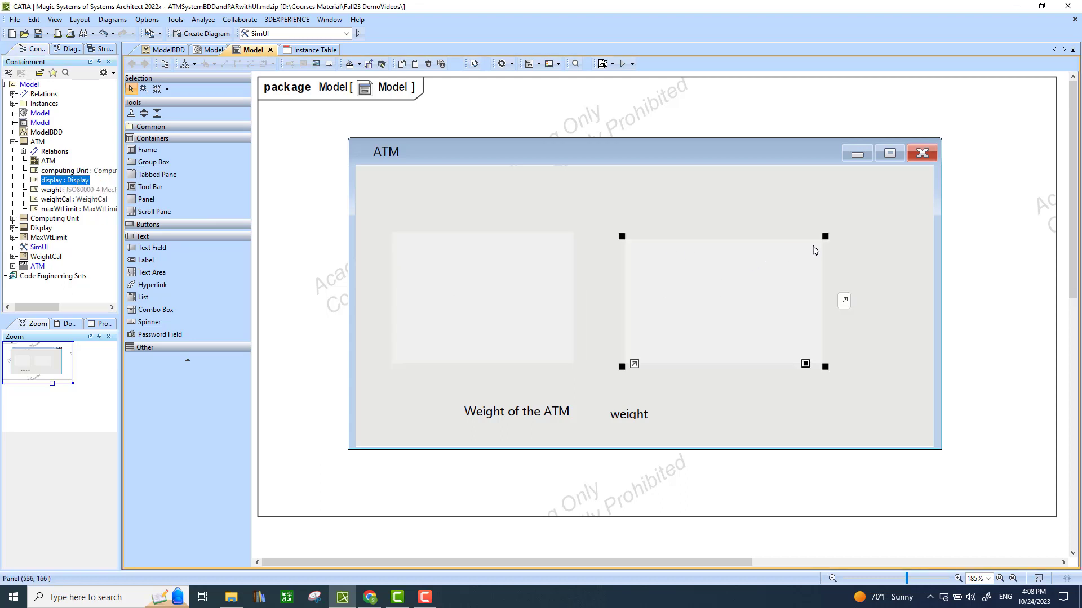
{"action": "left_click_drag", "start_coordinate": [823, 240], "coordinate": [826, 231]}
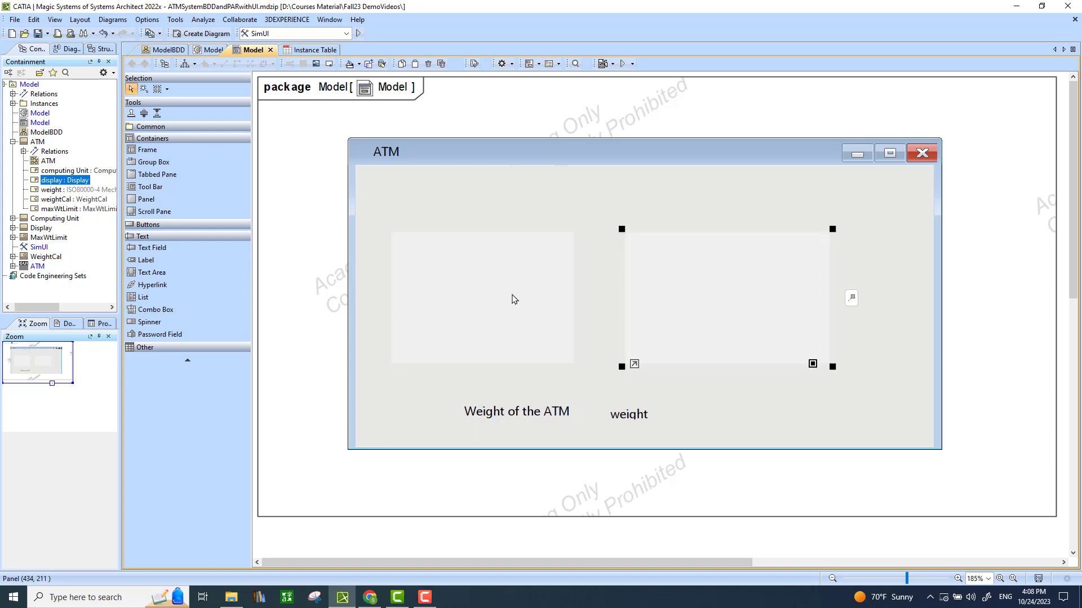
Step: Add a label reading "Weight of the CPU" inside the computing unit panel
{"action": "left_click", "coordinate": [171, 262]}
{"action": "left_click", "coordinate": [415, 262]}
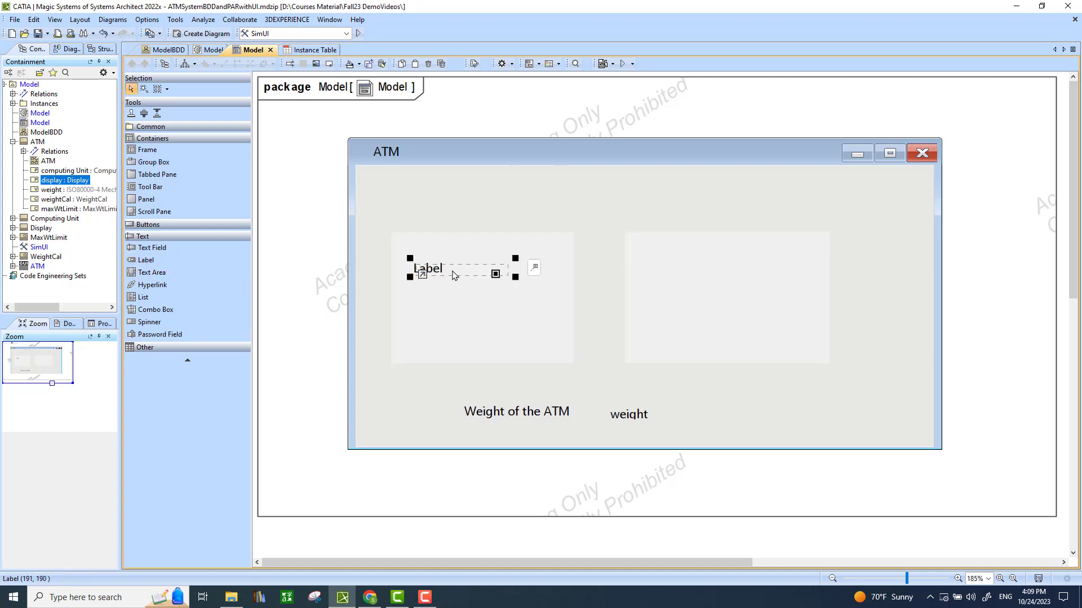
{"action": "left_click", "coordinate": [452, 272]}
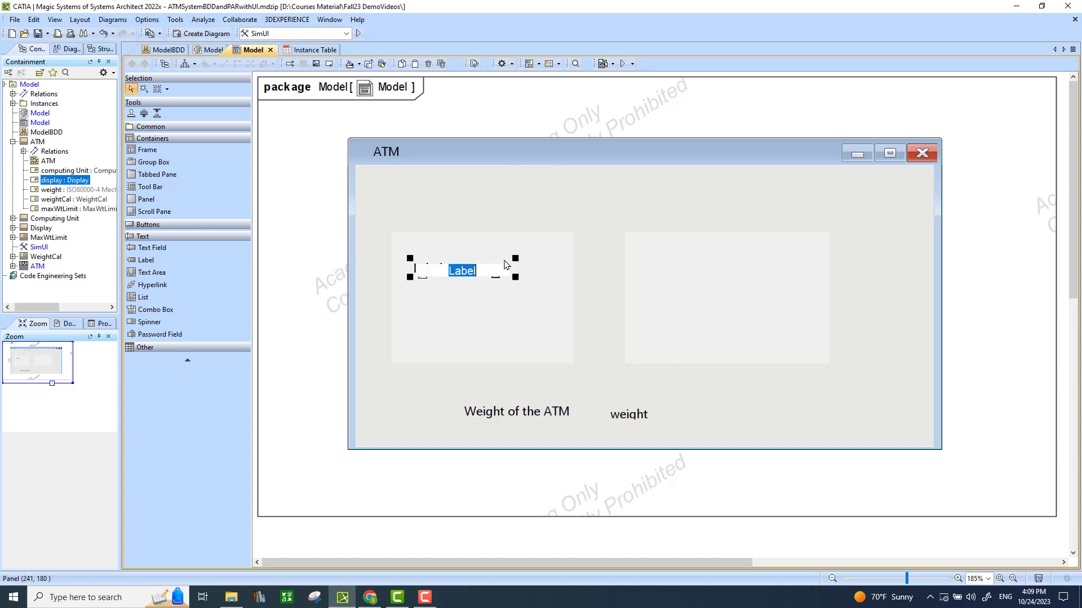
{"action": "type", "text": "Weight of the C"}
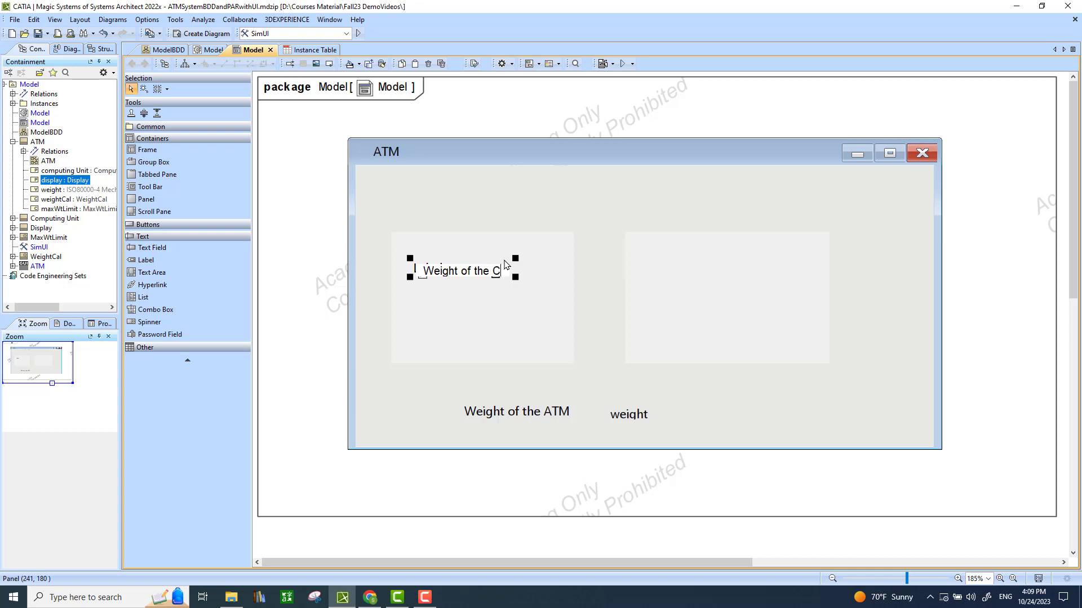
{"action": "type", "text": "PU"}
Step: Add a label reading "Weight of the Display" inside the display panel
{"action": "left_click", "coordinate": [164, 262]}
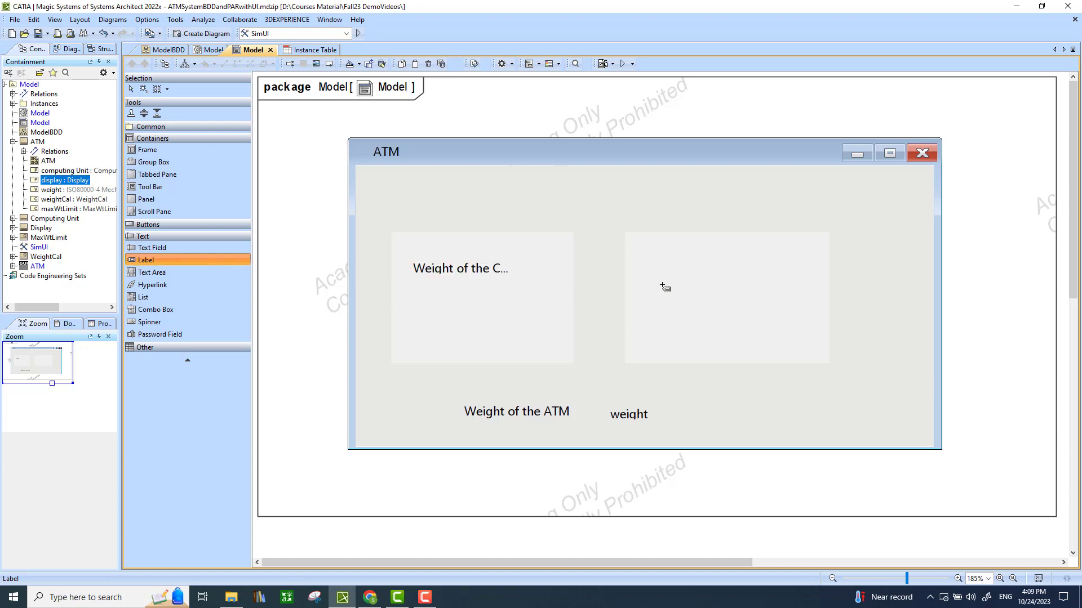
{"action": "left_click", "coordinate": [687, 265]}
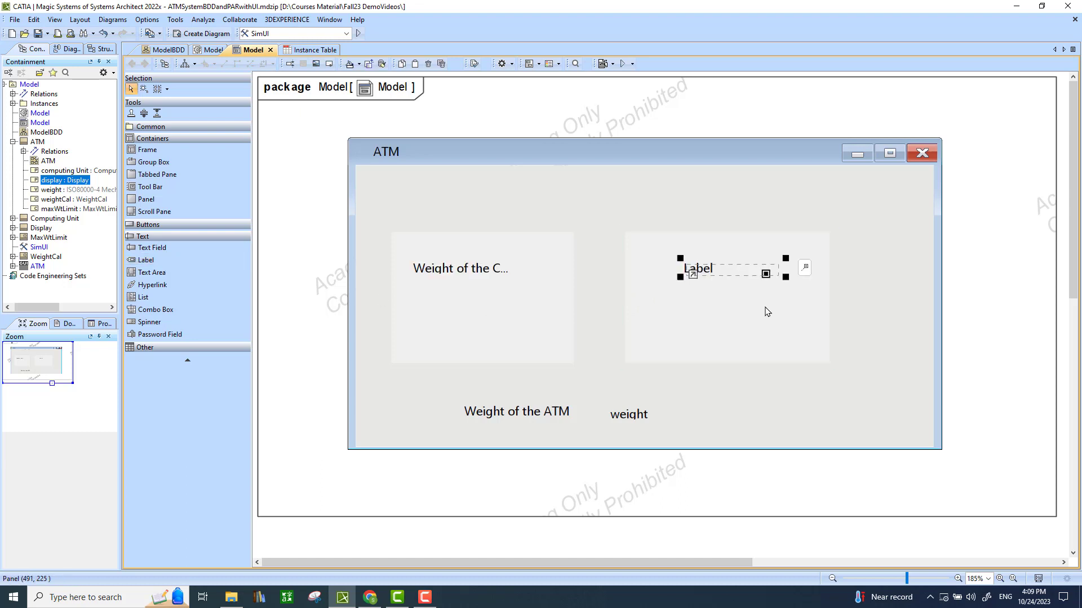
{"action": "left_click", "coordinate": [741, 275]}
{"action": "double_click", "coordinate": [740, 276]}
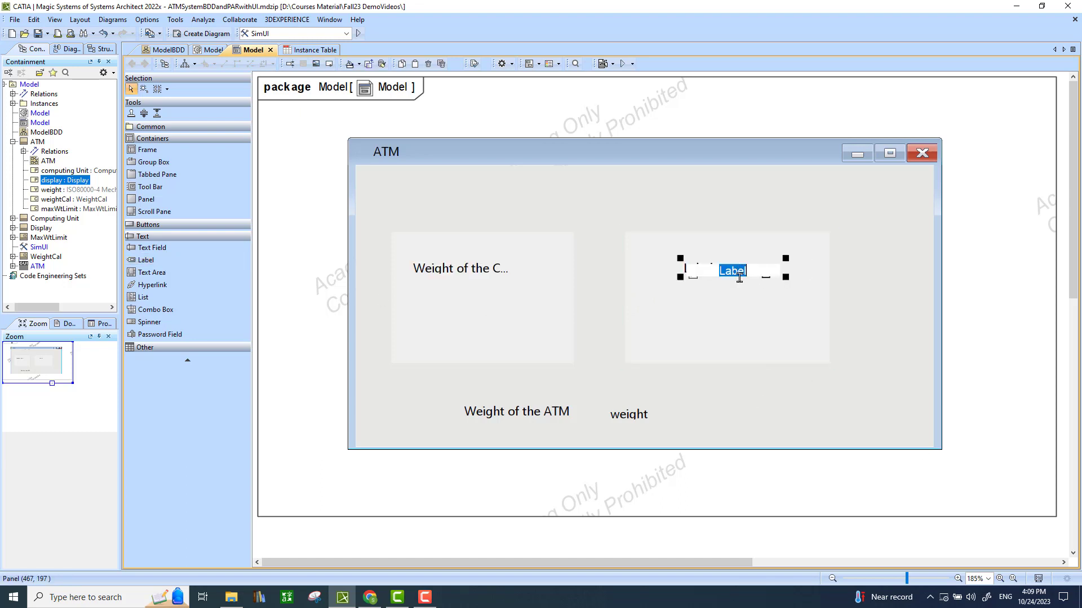
{"action": "type", "text": "Weight of the Disp"}
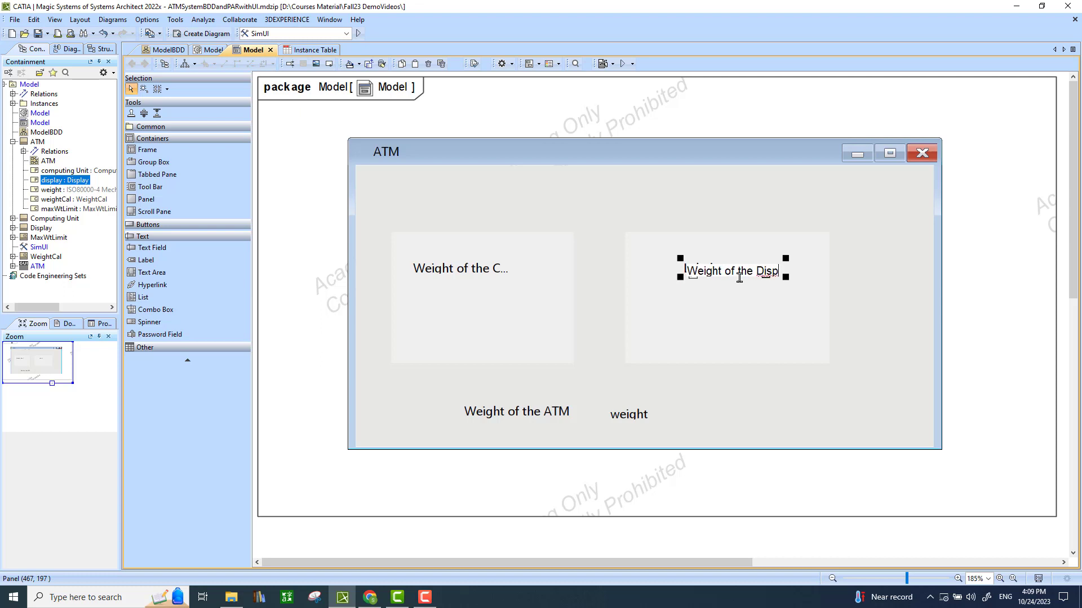
{"action": "type", "text": "lay"}
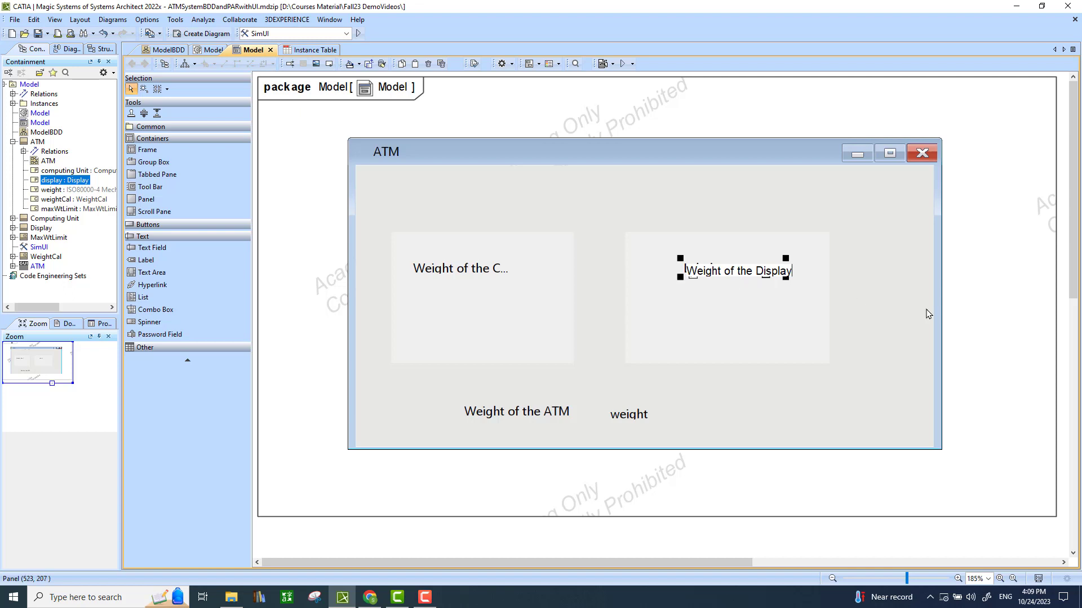
{"action": "left_click", "coordinate": [904, 298]}
Step: Widen the CPU and display labels to show their full text and reposition them within their panels
{"action": "left_click", "coordinate": [506, 276]}
{"action": "left_click_drag", "start_coordinate": [506, 274], "coordinate": [541, 276]}
{"action": "left_click", "coordinate": [784, 271]}
{"action": "left_click_drag", "start_coordinate": [681, 276], "coordinate": [655, 276]}
{"action": "left_click", "coordinate": [732, 274]}
{"action": "left_click_drag", "start_coordinate": [493, 278], "coordinate": [498, 274]}
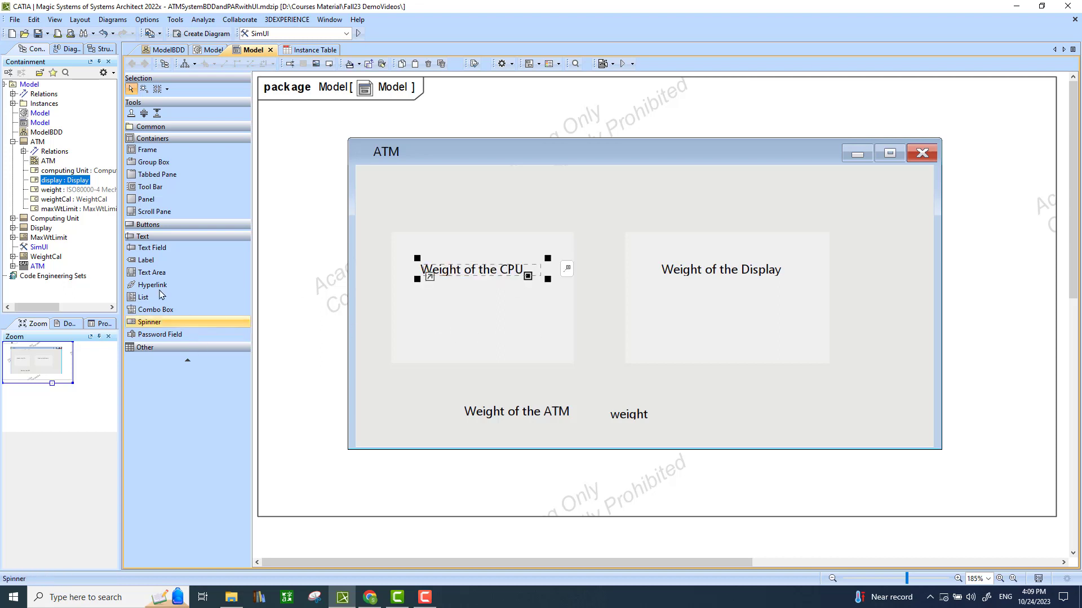
Step: Place a text field below the "Weight of the CPU" label and another below the "Weight of the Display" label
{"action": "left_click", "coordinate": [143, 251]}
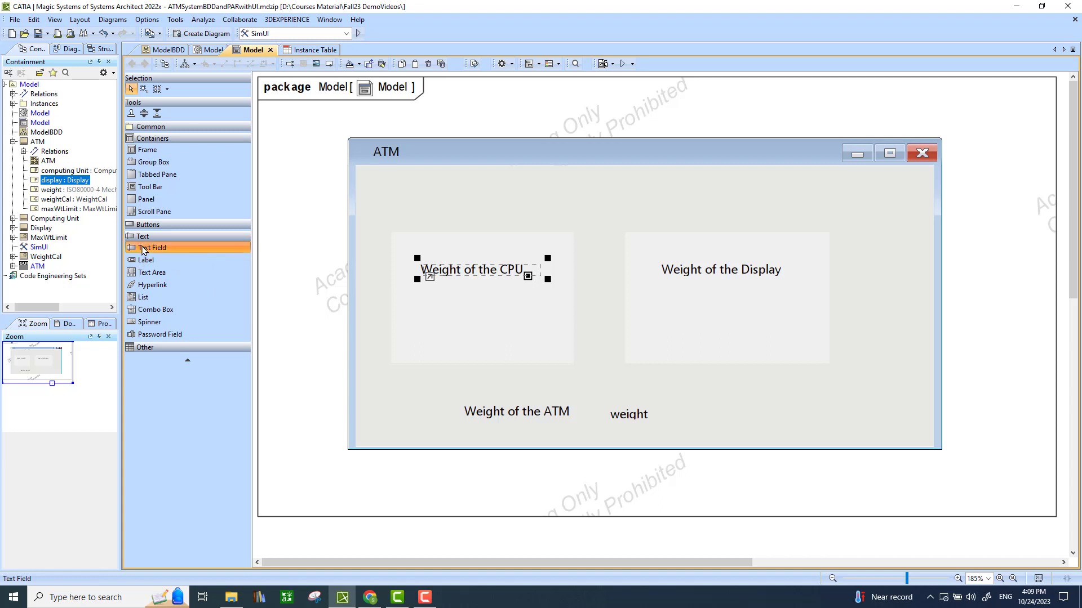
{"action": "left_click", "coordinate": [453, 296]}
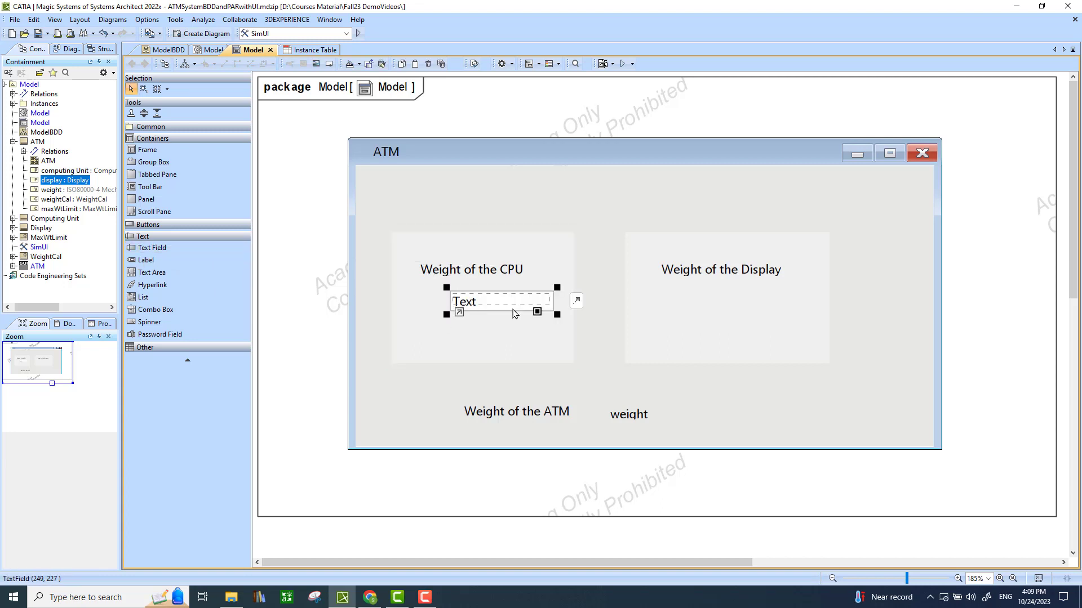
{"action": "left_click", "coordinate": [153, 251]}
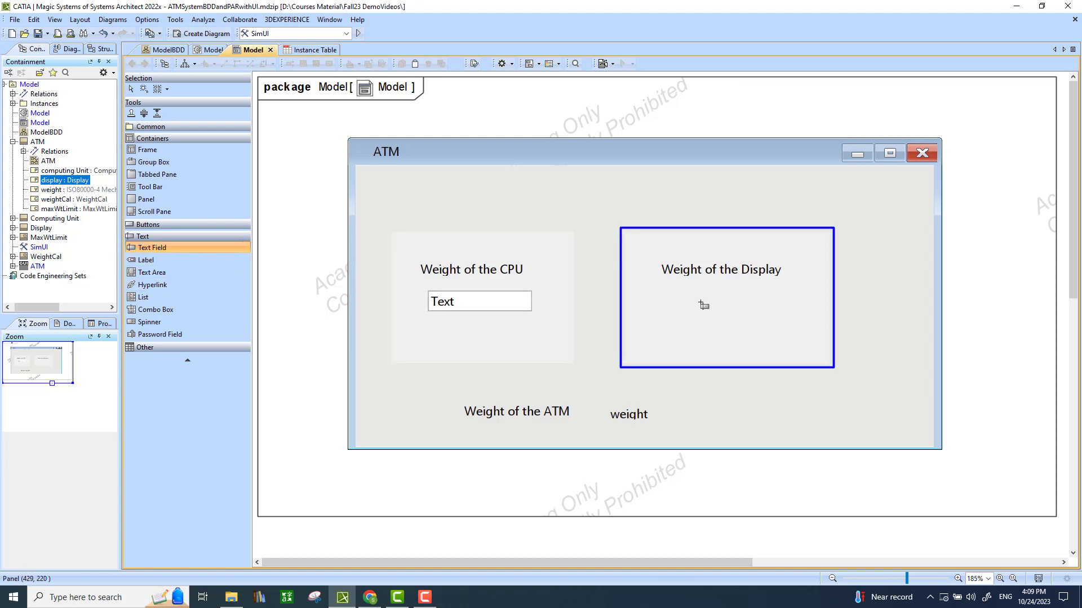
{"action": "left_click", "coordinate": [740, 321]}
{"action": "left_click_drag", "start_coordinate": [740, 319], "coordinate": [717, 314]}
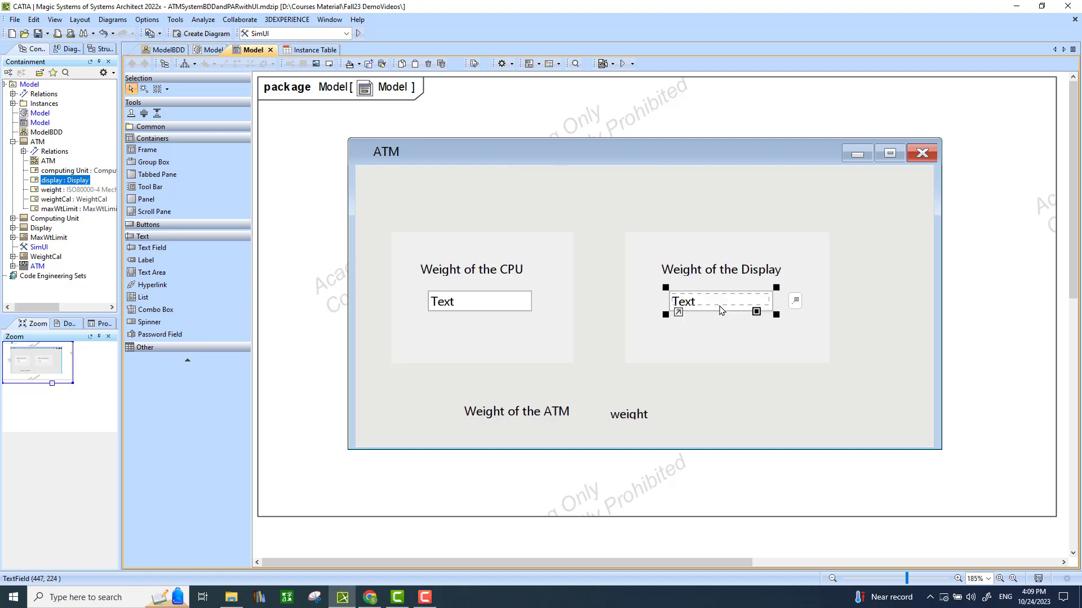
Step: Assign the Computing Unit block's wtcpu property to the text field under "Weight of the CPU"
{"action": "left_click", "coordinate": [13, 218]}
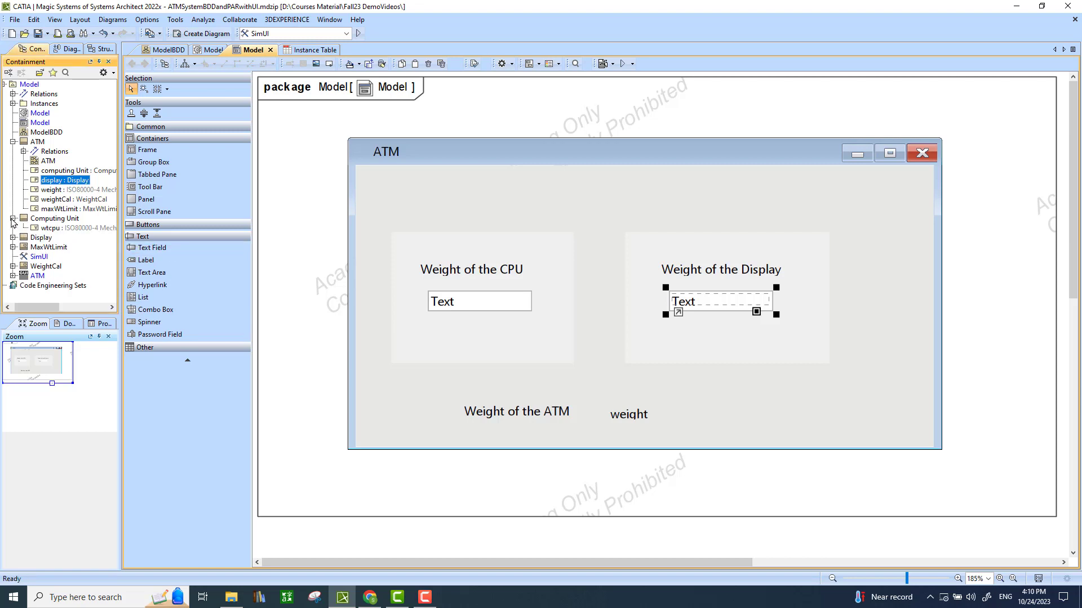
{"action": "left_click", "coordinate": [35, 230]}
{"action": "left_click_drag", "start_coordinate": [34, 231], "coordinate": [472, 302]}
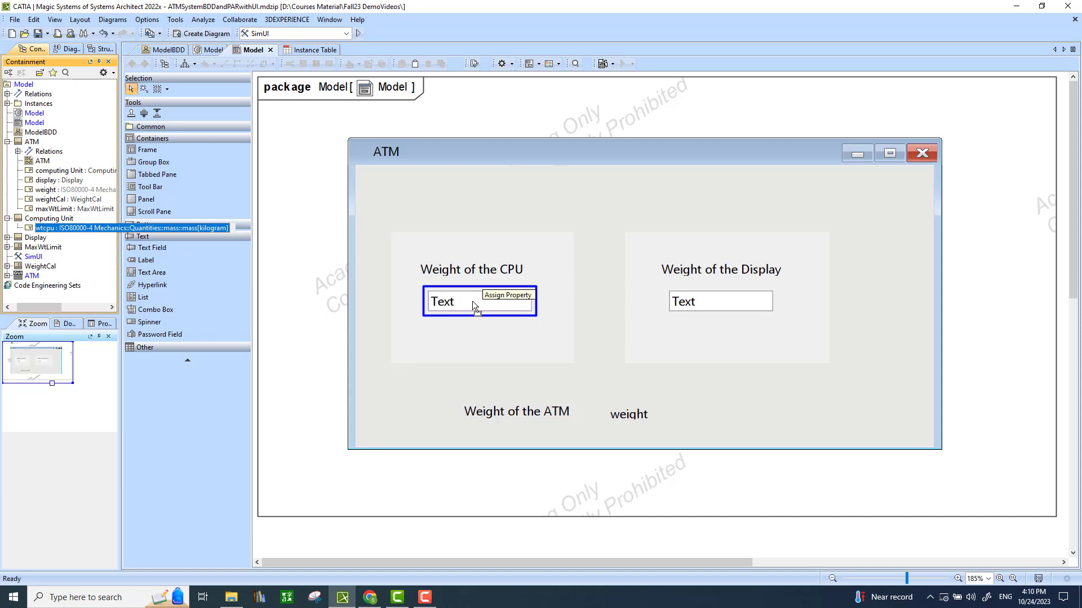
{"action": "left_click_drag", "start_coordinate": [472, 304], "coordinate": [473, 305]}
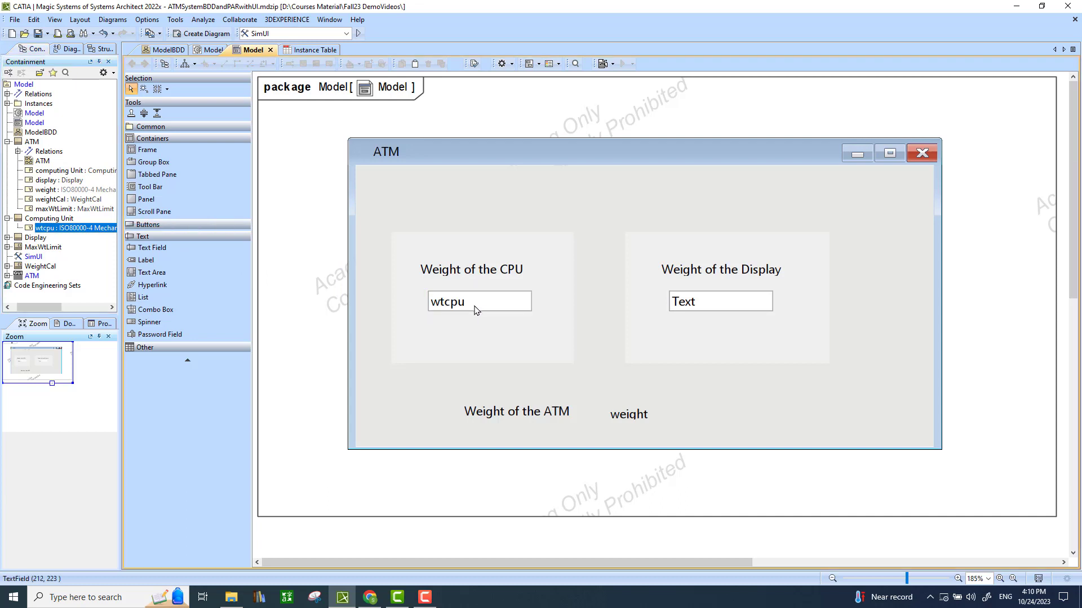
Step: Assign the Display block's wtdisp property to the text field under "Weight of the Display"
{"action": "left_click", "coordinate": [7, 238]}
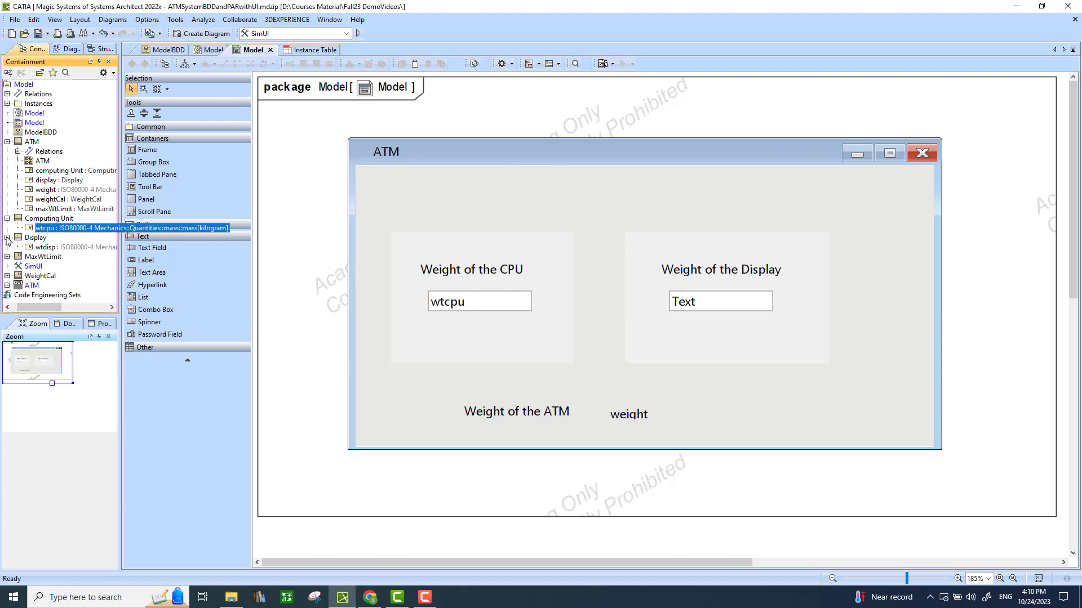
{"action": "left_click_drag", "start_coordinate": [56, 307], "coordinate": [50, 307]}
{"action": "left_click", "coordinate": [40, 247]}
{"action": "left_click_drag", "start_coordinate": [39, 250], "coordinate": [721, 303]}
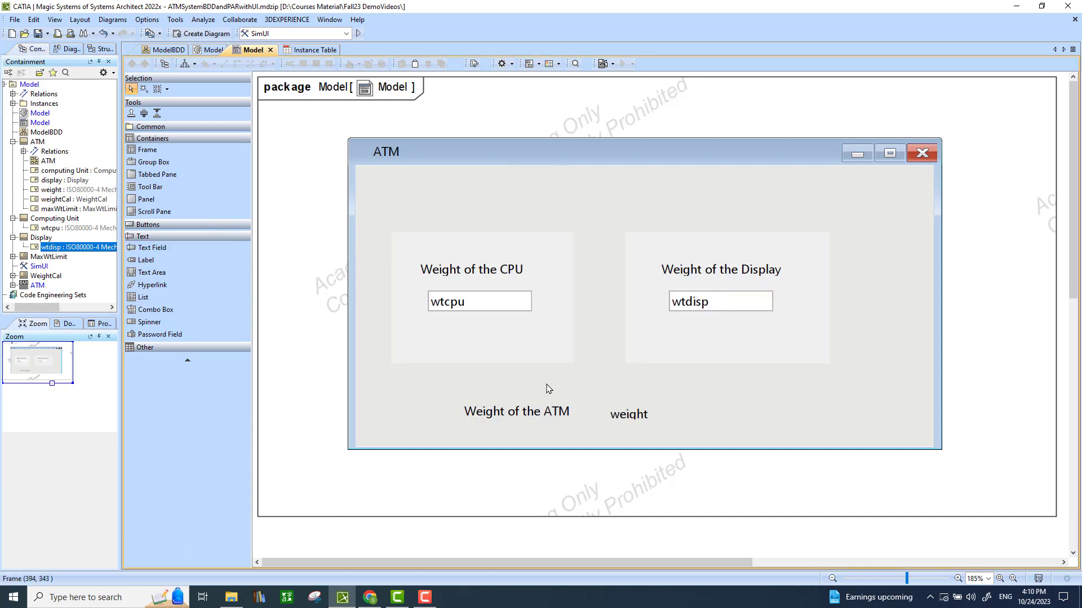
Step: Narrow the display panel slightly, then enlarge the weight value label and realign it beside "Weight of the ATM"
{"action": "left_click", "coordinate": [805, 350]}
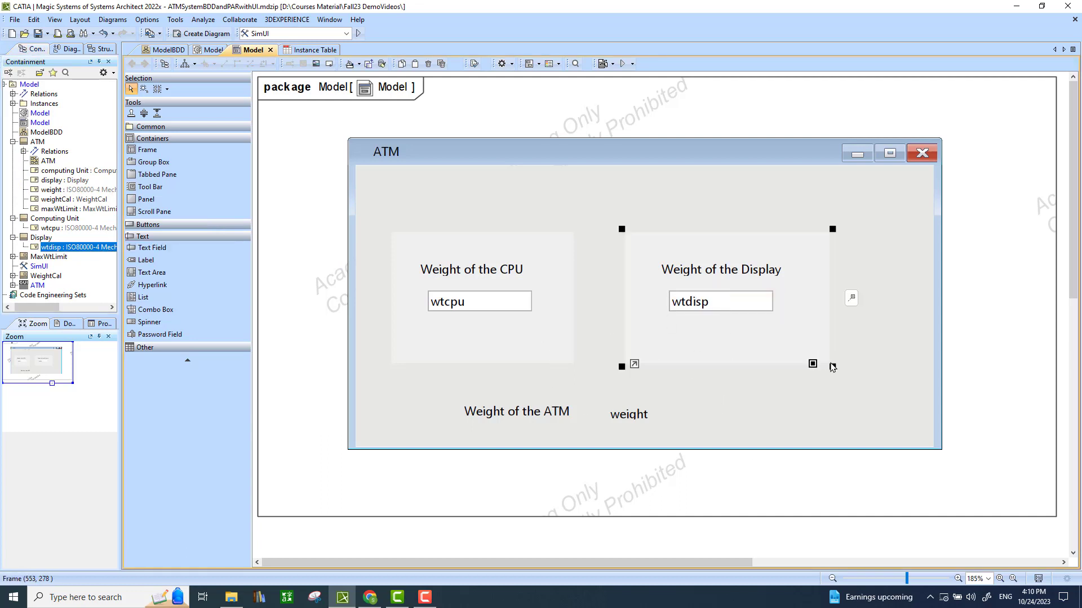
{"action": "left_click_drag", "start_coordinate": [832, 365], "coordinate": [822, 364]}
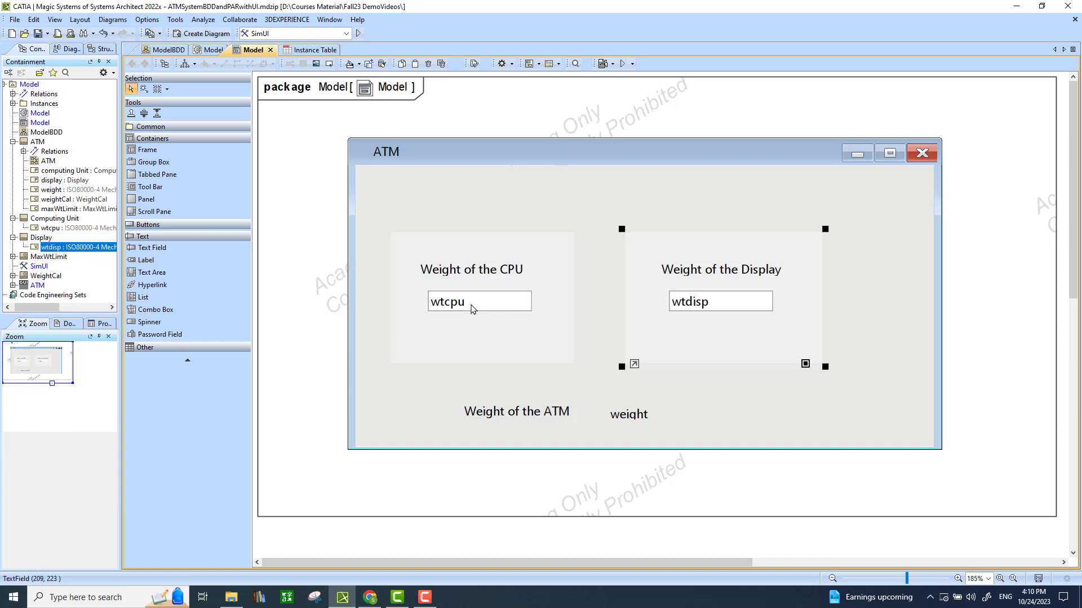
{"action": "left_click", "coordinate": [642, 422]}
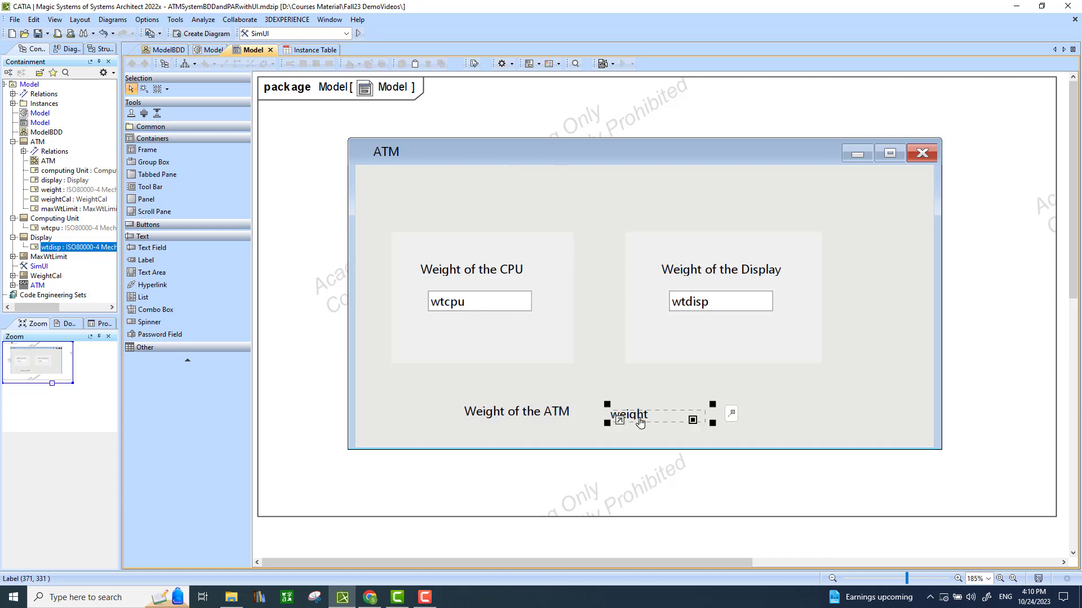
{"action": "left_click_drag", "start_coordinate": [712, 404], "coordinate": [721, 397]}
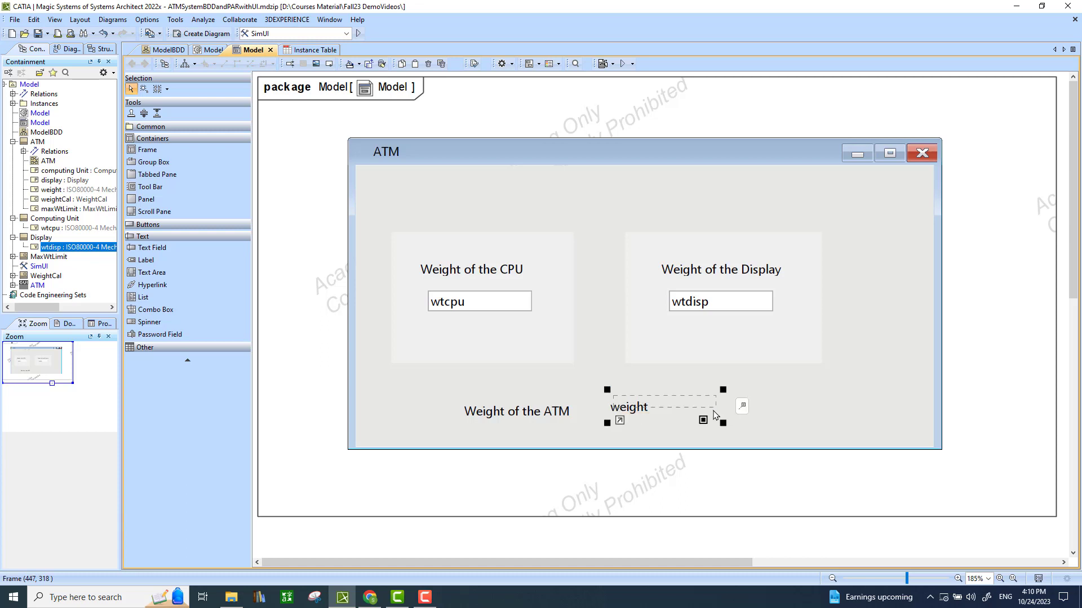
{"action": "left_click", "coordinate": [665, 411]}
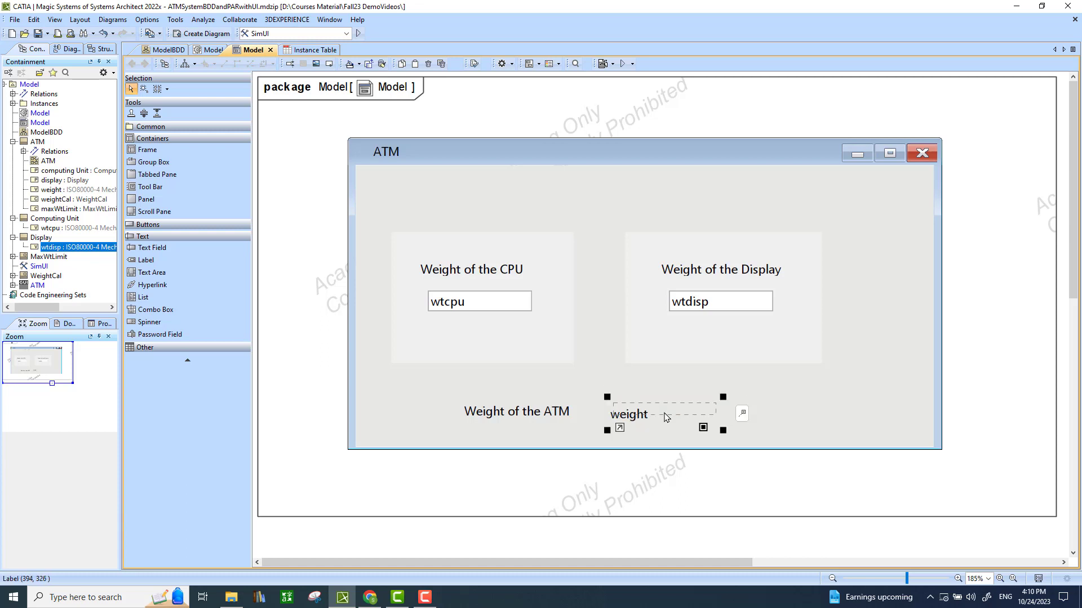
{"action": "left_click", "coordinate": [665, 416]}
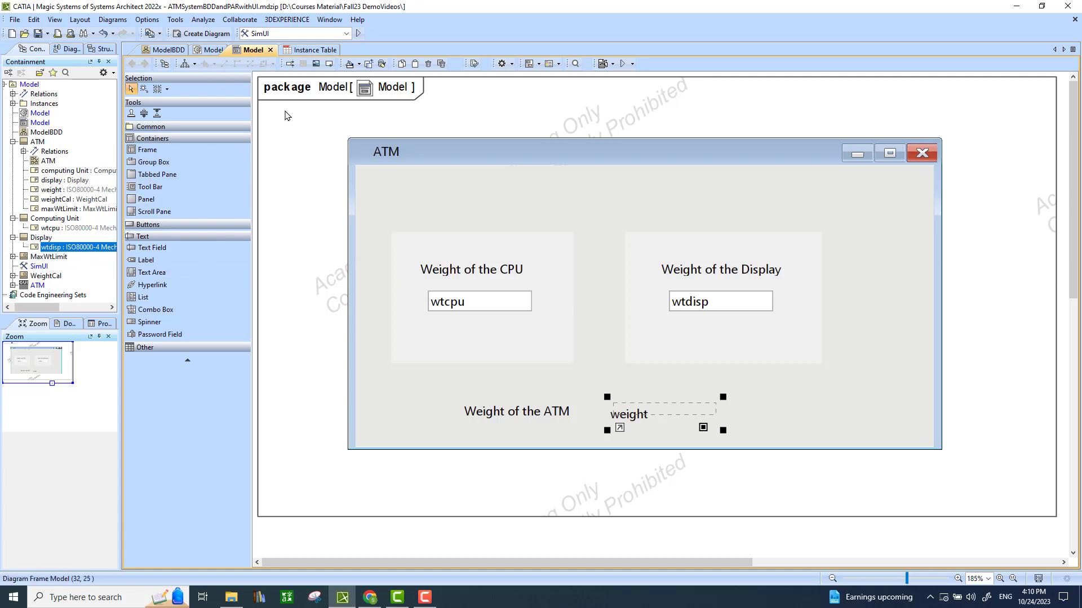
Step: Widen the model browser, collapse its expanded blocks, and rename the user interface diagram as ModelUIDiagram
{"action": "left_click_drag", "start_coordinate": [119, 297], "coordinate": [183, 303]}
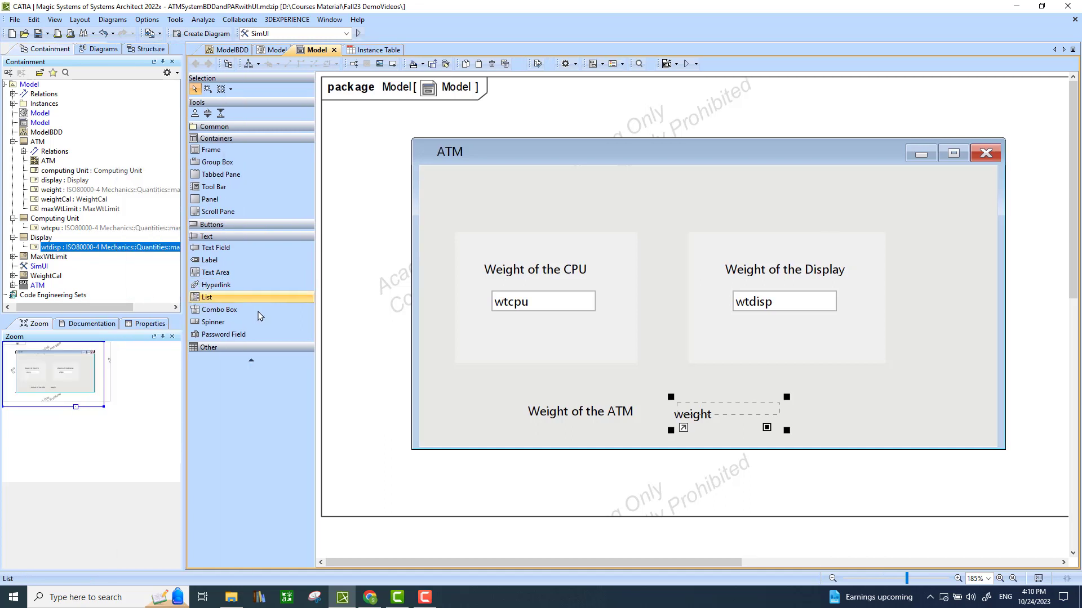
{"action": "left_click", "coordinate": [12, 218]}
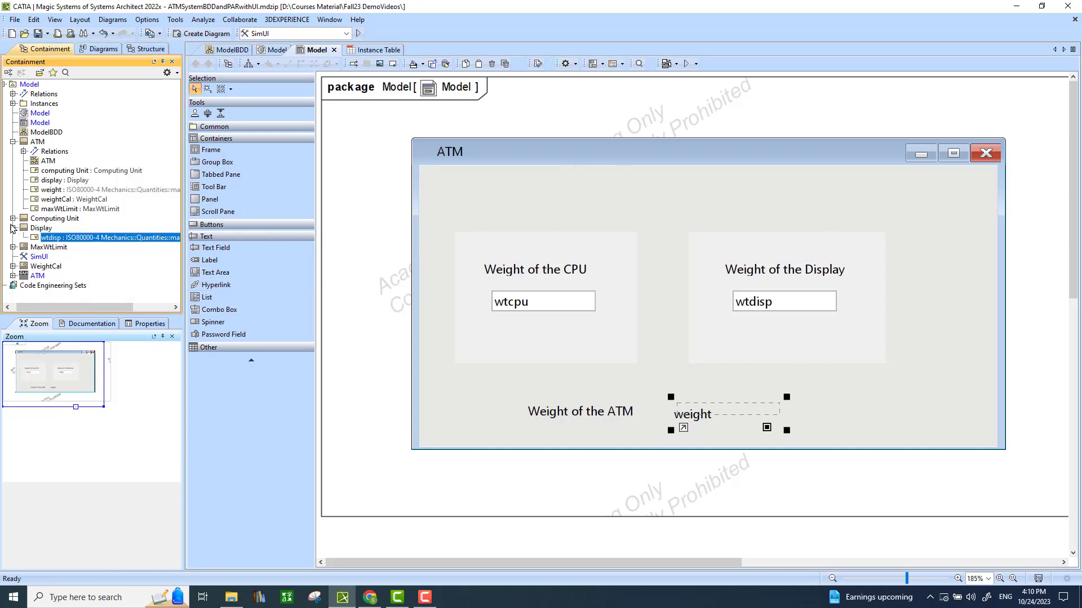
{"action": "left_click", "coordinate": [13, 228]}
{"action": "left_click", "coordinate": [13, 142]}
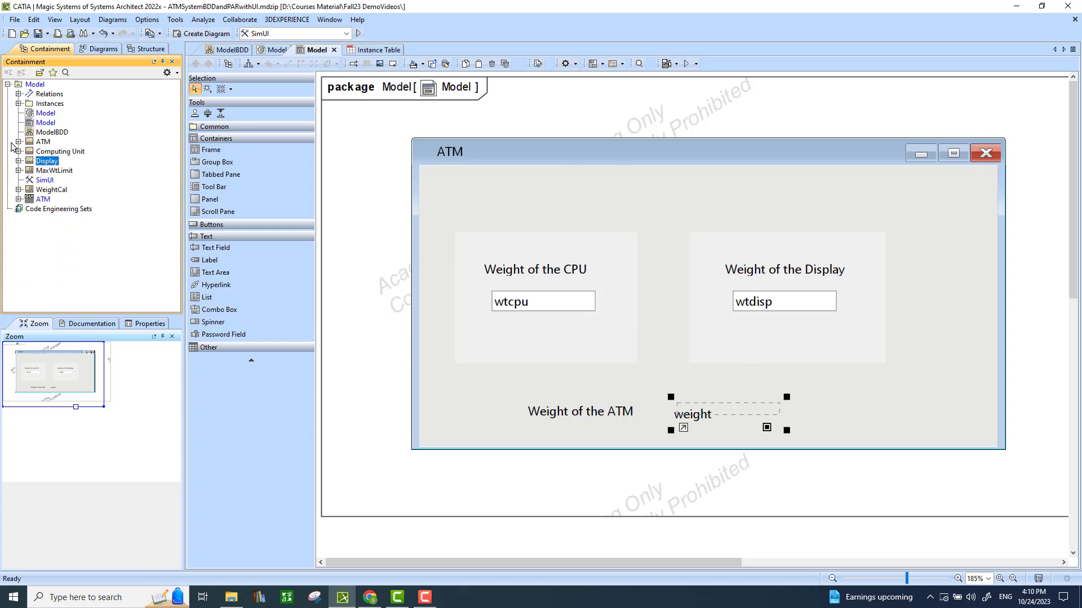
{"action": "left_click", "coordinate": [32, 201]}
{"action": "left_click", "coordinate": [45, 124]}
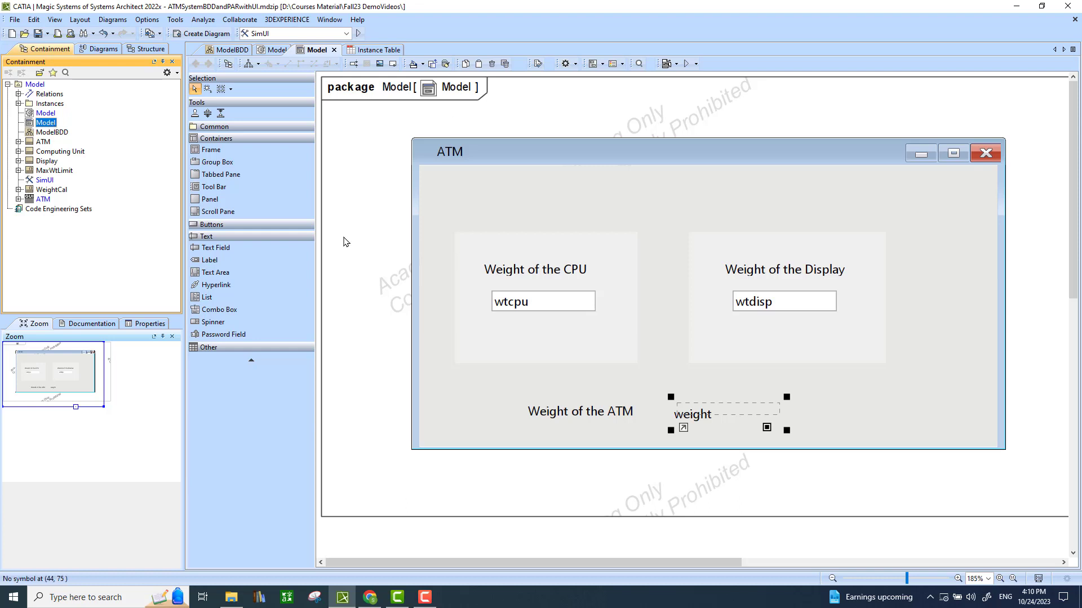
{"action": "left_click", "coordinate": [53, 124]}
{"action": "left_click", "coordinate": [55, 121]}
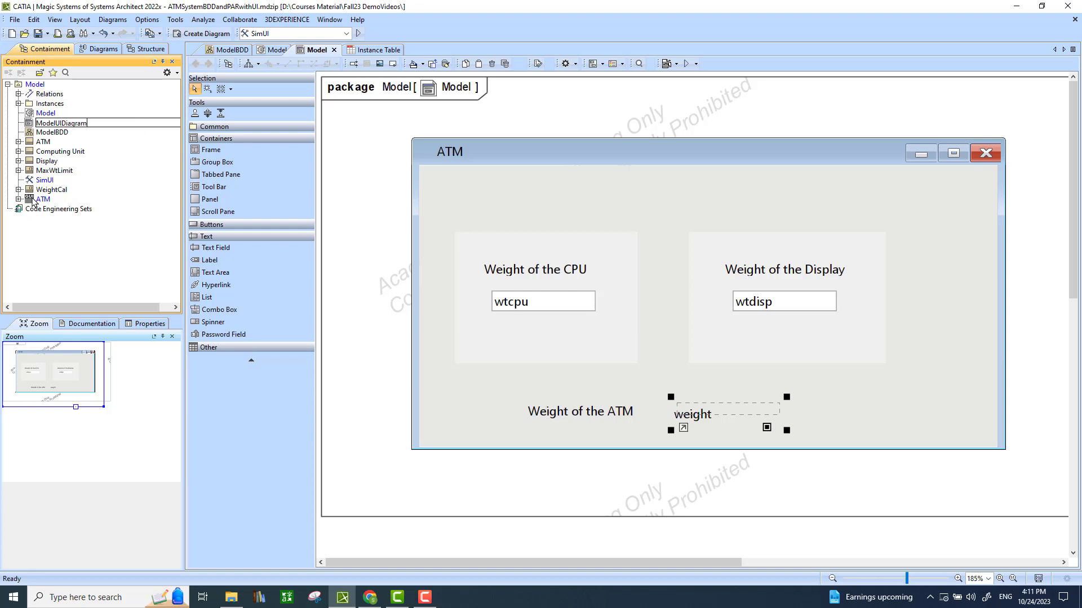
{"action": "left_click", "coordinate": [686, 199]}
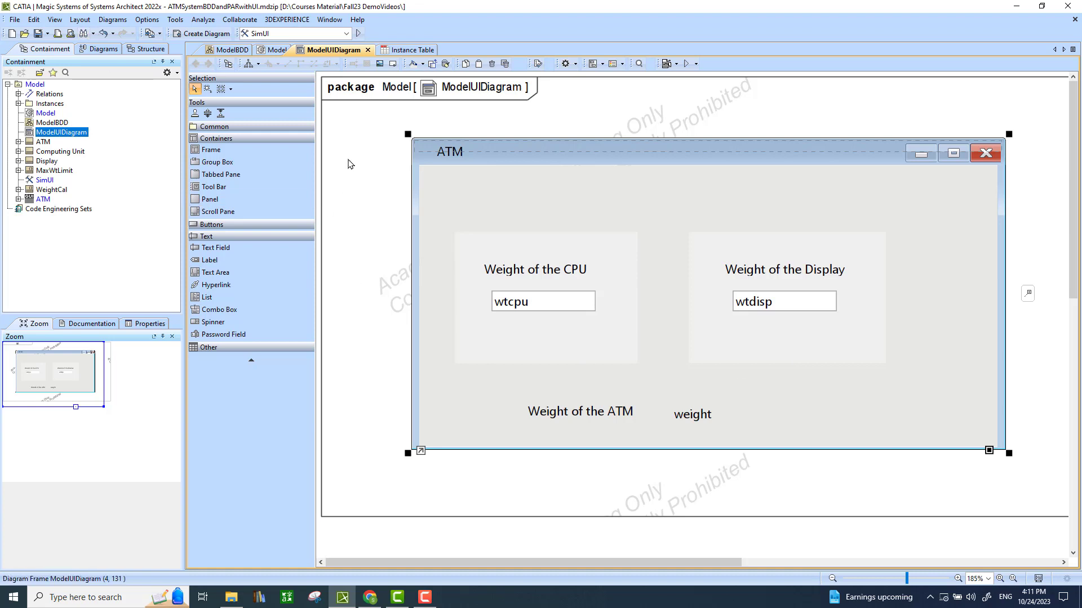
Step: Assign the ATM user interface frame as the UI of the SimUI simulation configuration and run that configuration
{"action": "left_click", "coordinate": [276, 51]}
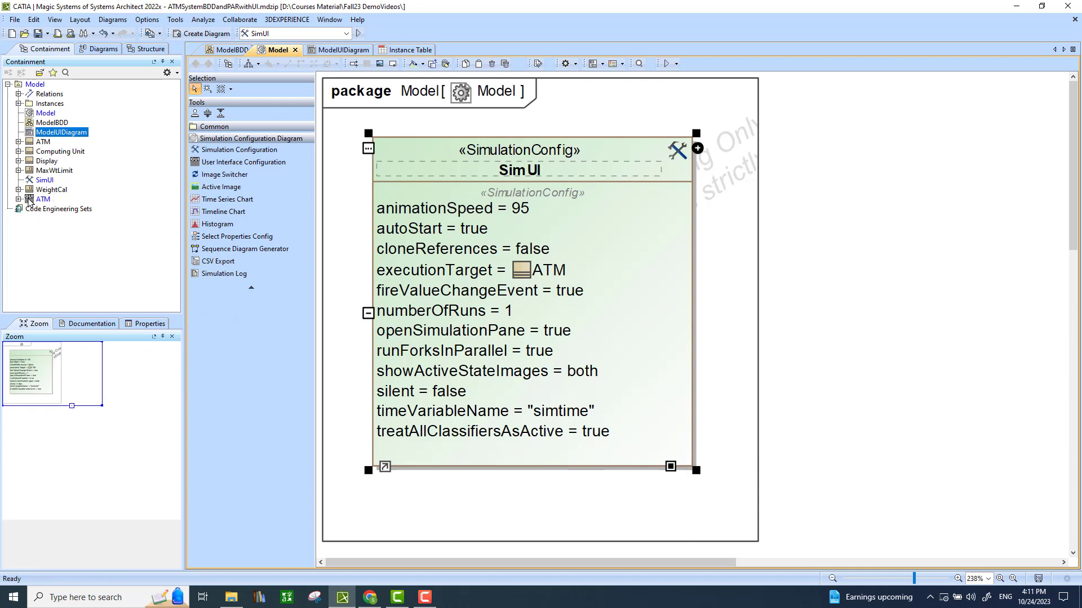
{"action": "left_click_drag", "start_coordinate": [29, 202], "coordinate": [565, 186]}
{"action": "left_click_drag", "start_coordinate": [403, 164], "coordinate": [403, 164]}
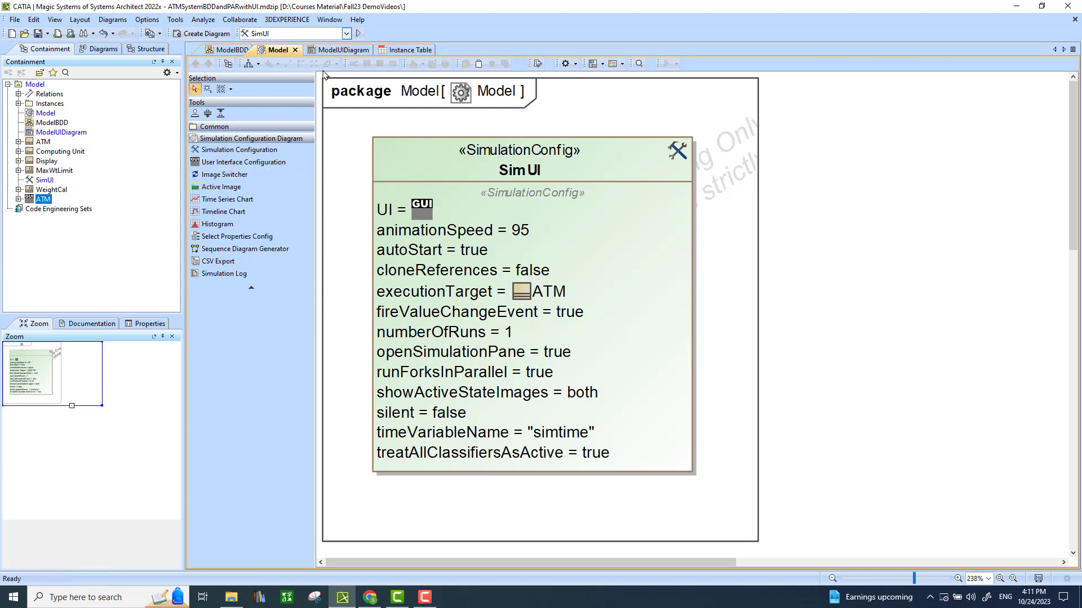
{"action": "left_click", "coordinate": [313, 35]}
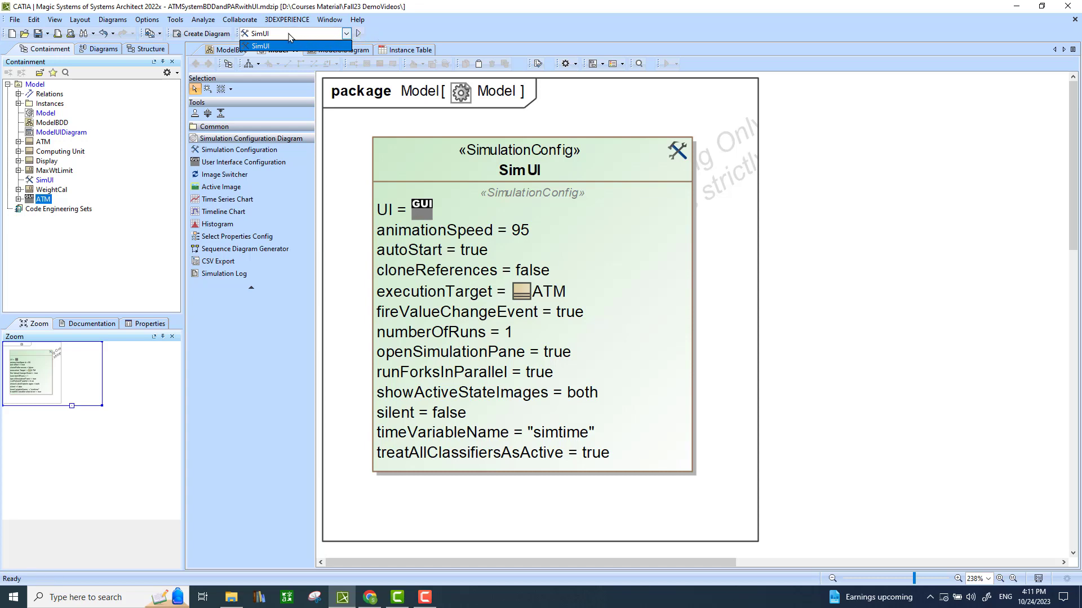
{"action": "left_click", "coordinate": [360, 35]}
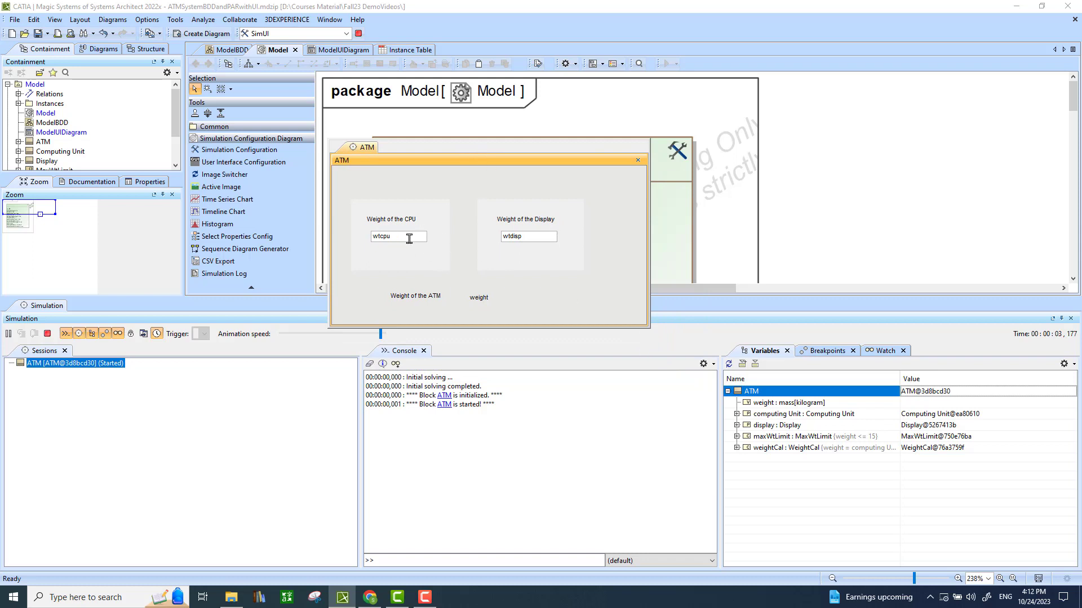
Step: In the running ATM interface, set the CPU weight to 12 and the display weight to 23, then inspect the ATM weight's constraint status
{"action": "left_click_drag", "start_coordinate": [403, 238], "coordinate": [364, 240]}
{"action": "type", "text": "12"}
{"action": "left_click_drag", "start_coordinate": [528, 233], "coordinate": [502, 236]}
{"action": "type", "text": "23"}
{"action": "key", "text": "Return"}
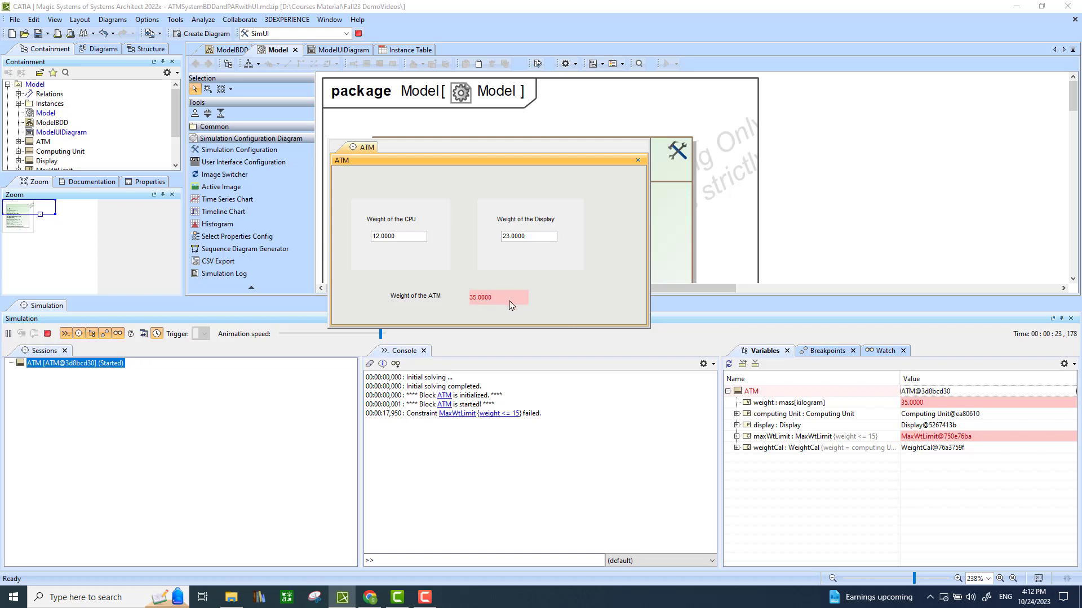
{"action": "mouse_move", "coordinate": [499, 303]}
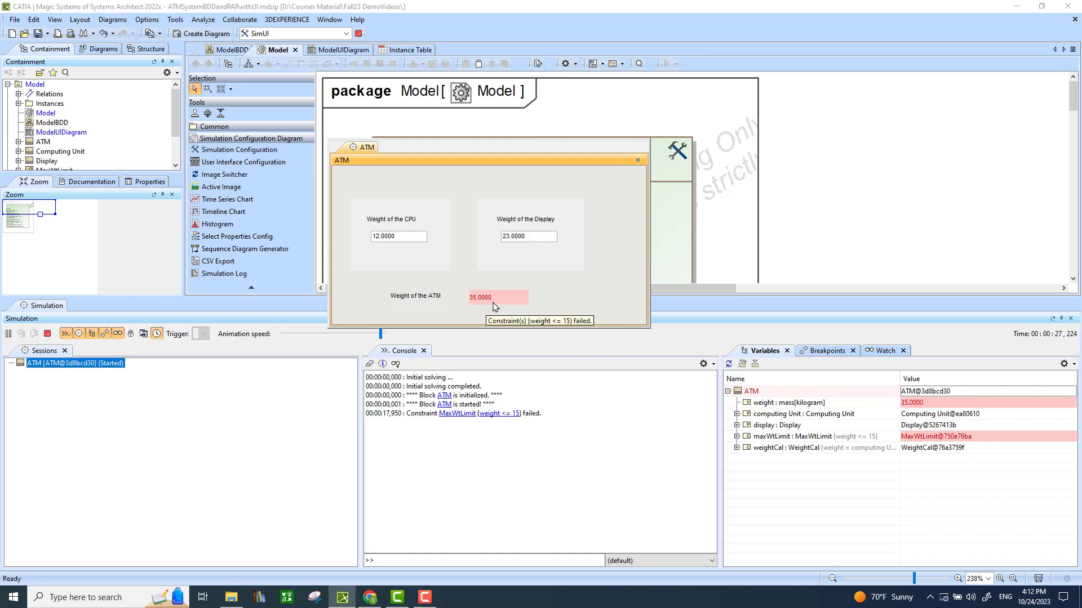